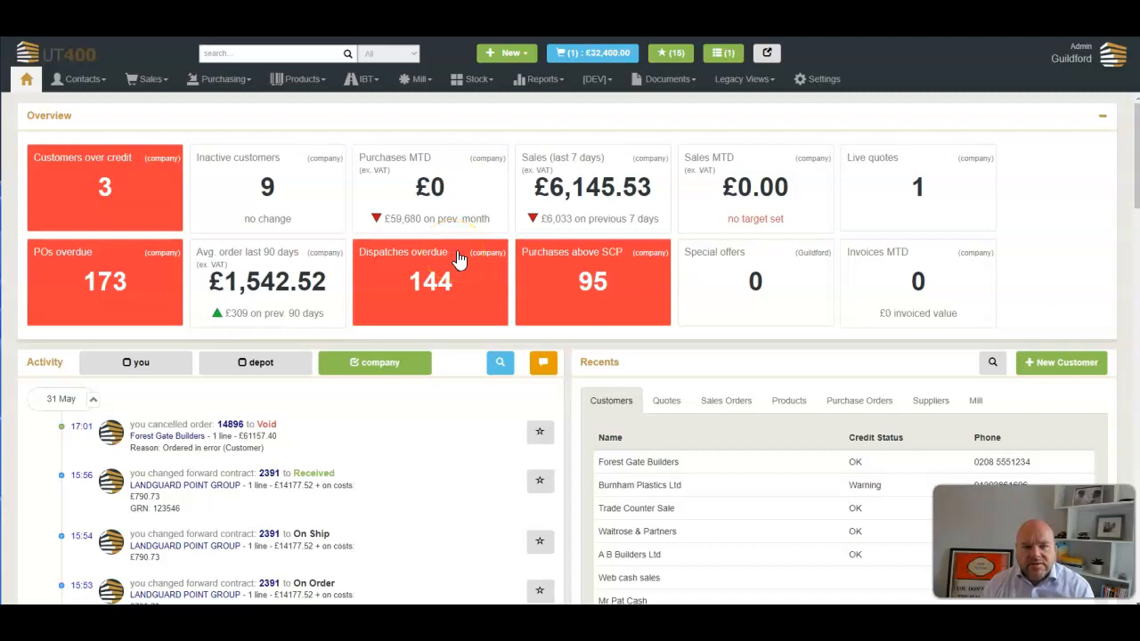
# Start a new bulk order with completion date 30/06/2023 and 4 call-offs
pyautogui.click(458, 249)
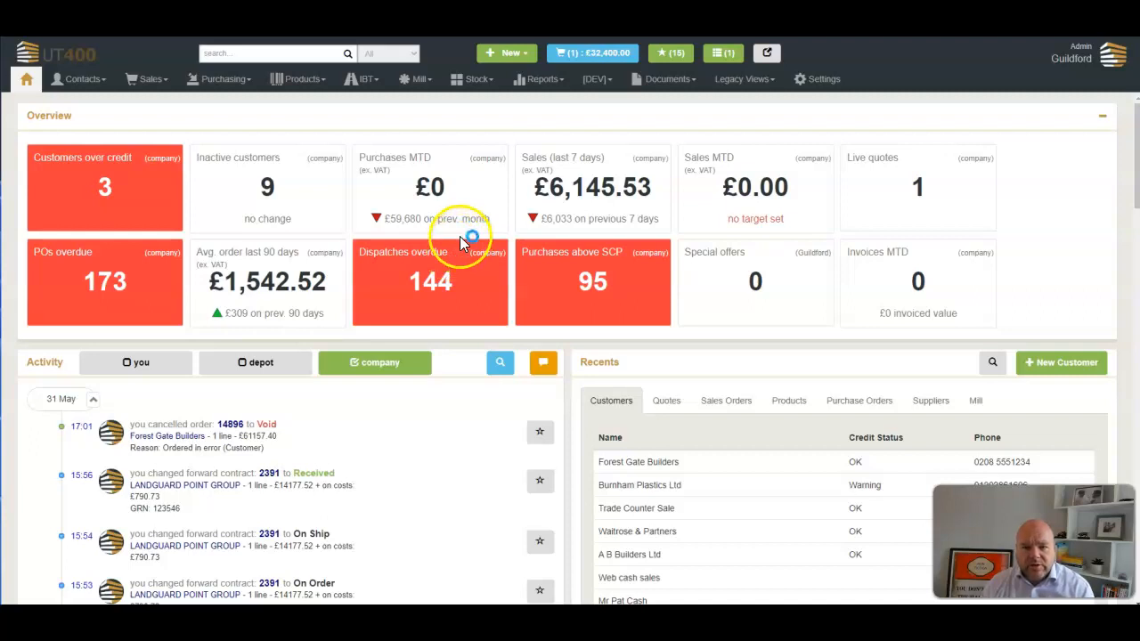
pyautogui.click(503, 55)
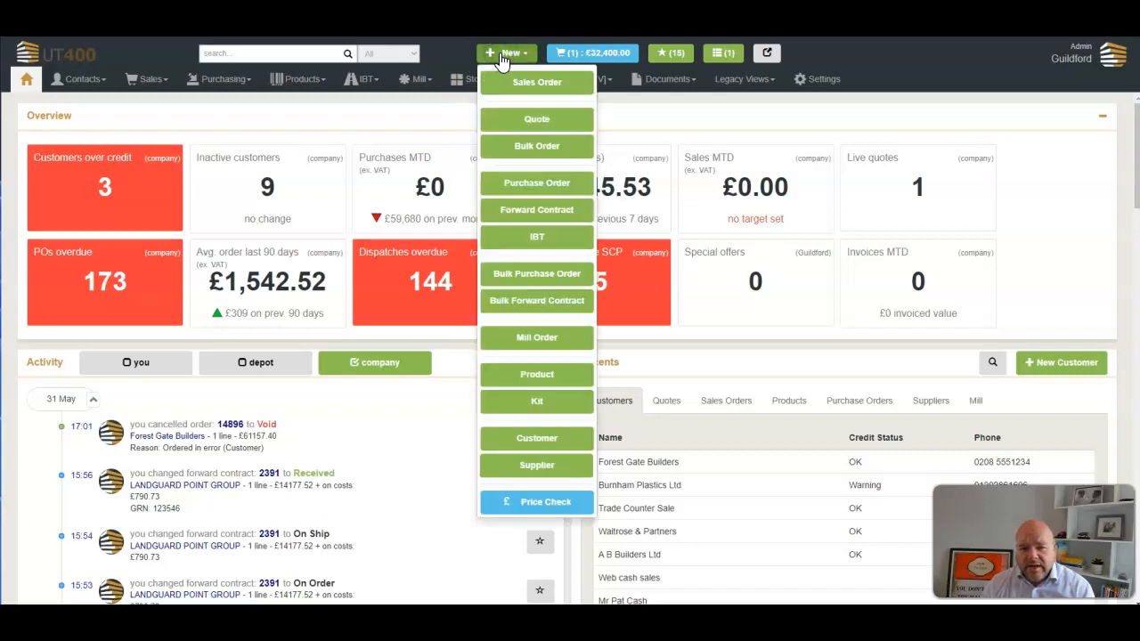
pyautogui.click(524, 146)
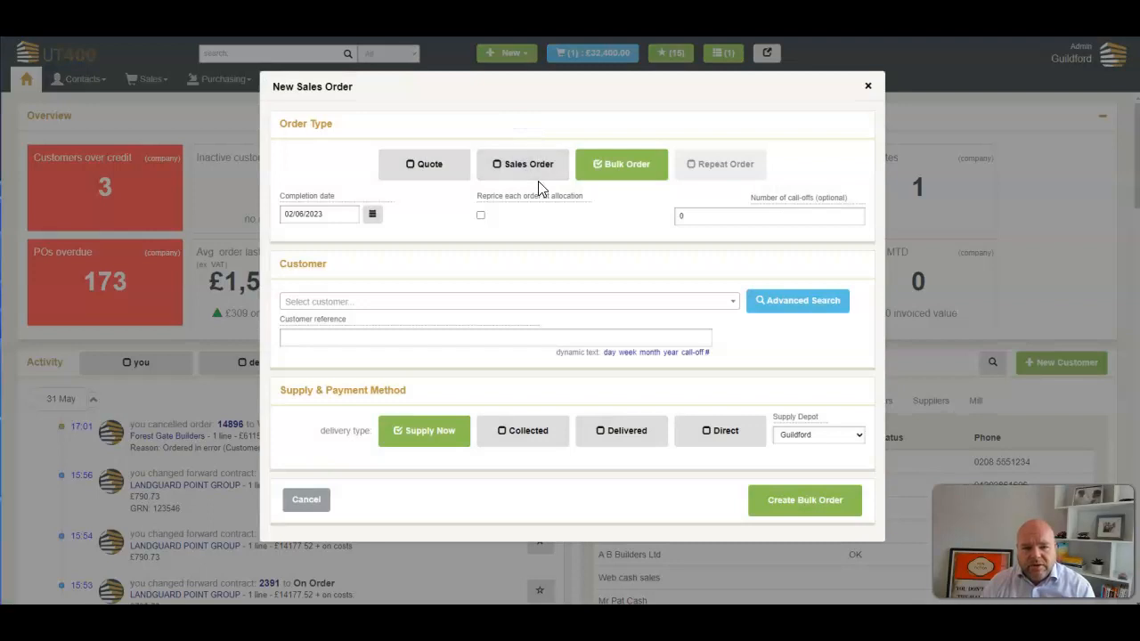
pyautogui.click(373, 214)
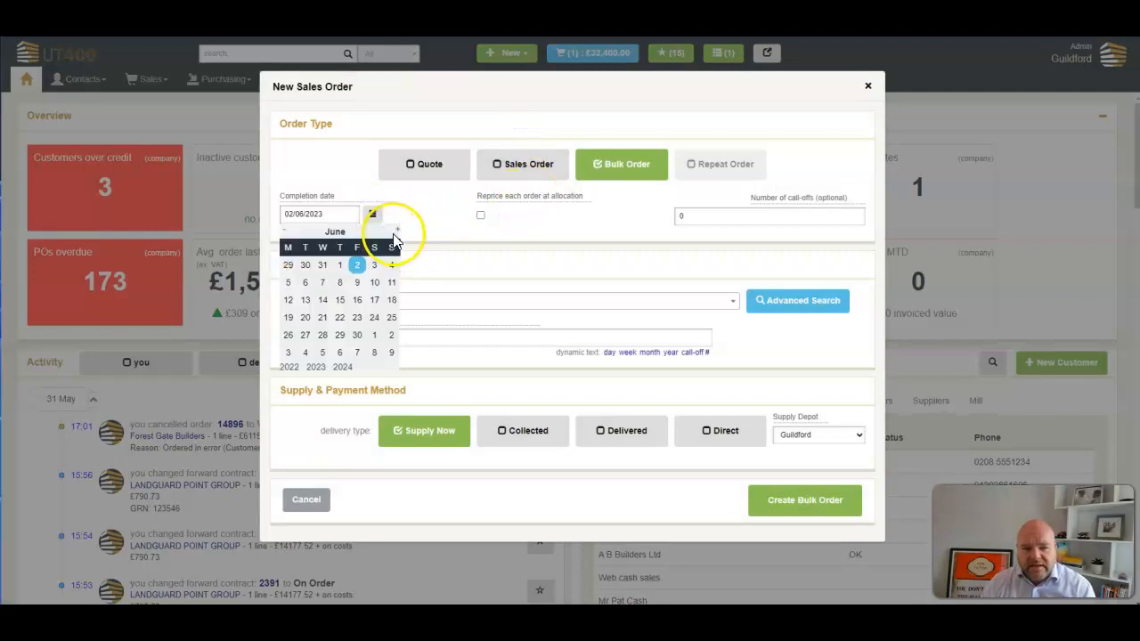
pyautogui.click(397, 230)
pyautogui.click(357, 264)
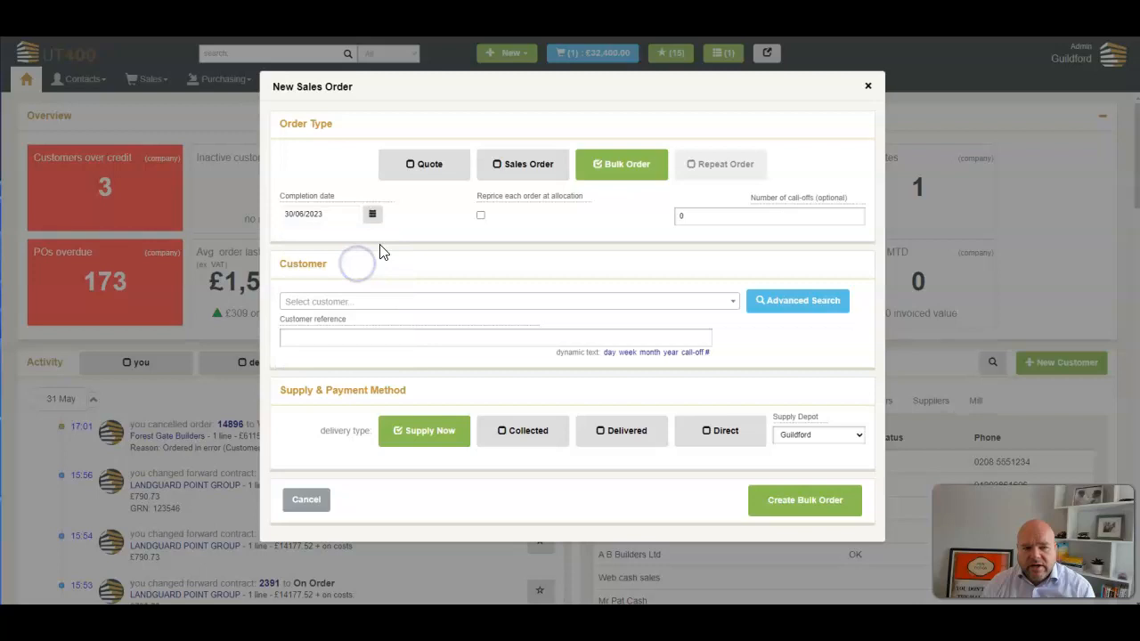
pyautogui.click(683, 221)
pyautogui.write('4')
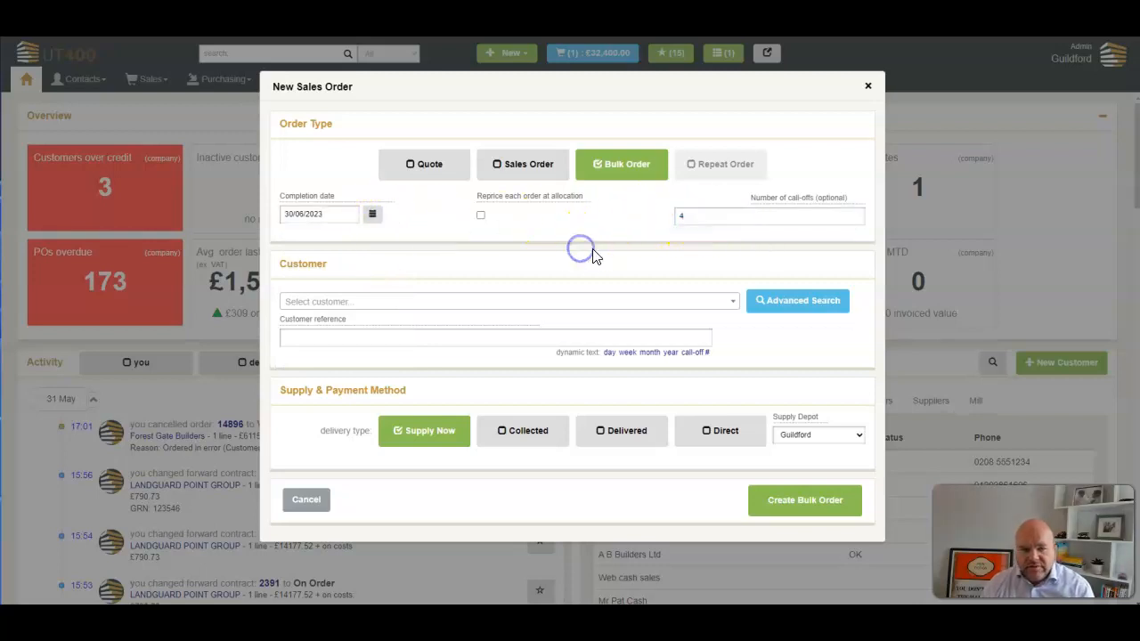
# Choose Forest Gate Builders as the customer and create the draft bulk order
pyautogui.click(369, 302)
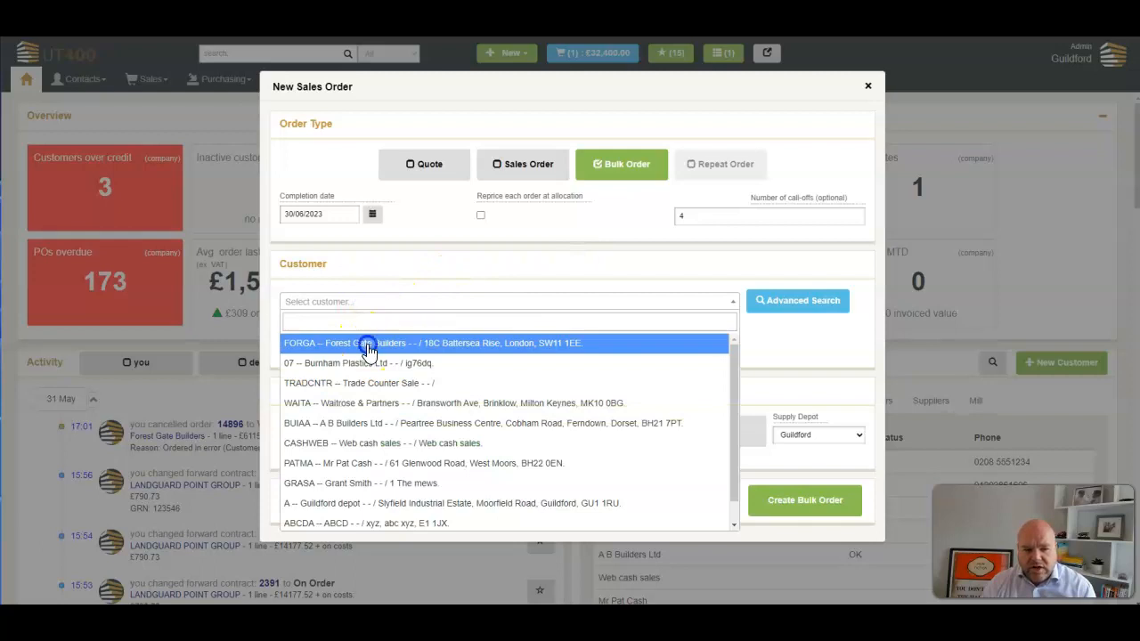
pyautogui.click(372, 343)
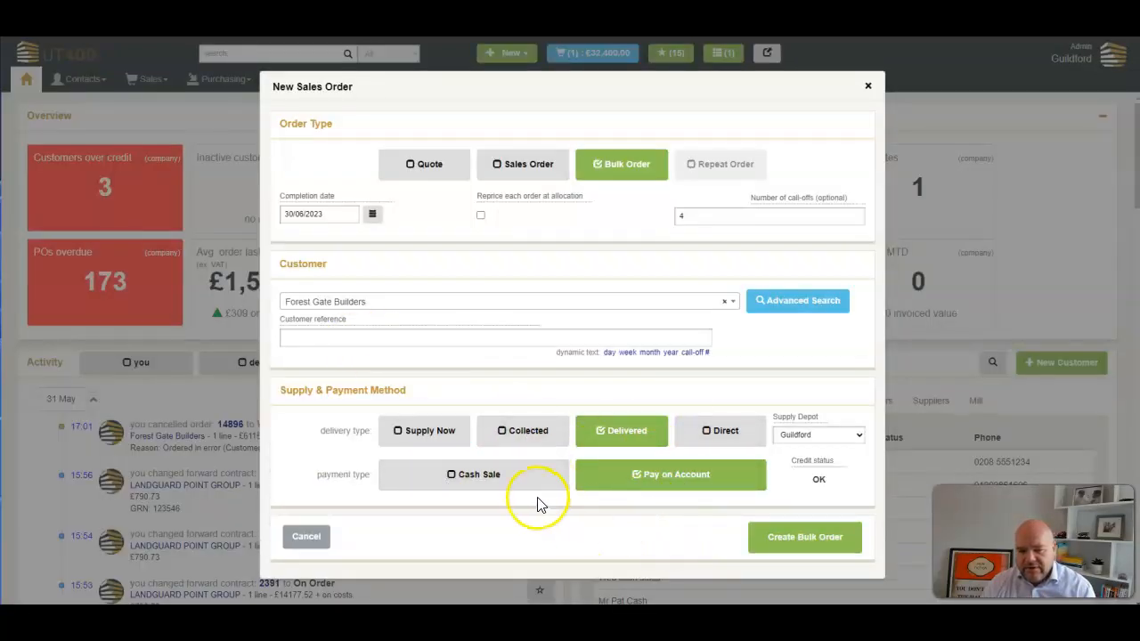
pyautogui.click(817, 545)
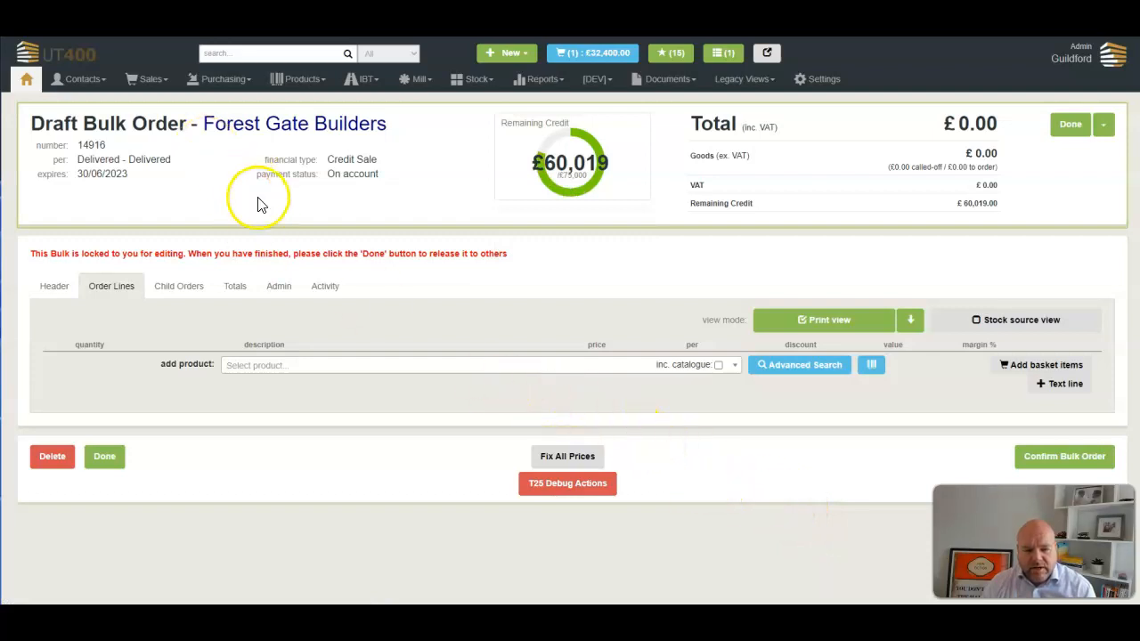
# Add the product 47 X 200mm PLANED REGULARISED C24 UC2 TREATED CARCASSING, quantified by standard packs with pieces of identical length
pyautogui.click(315, 365)
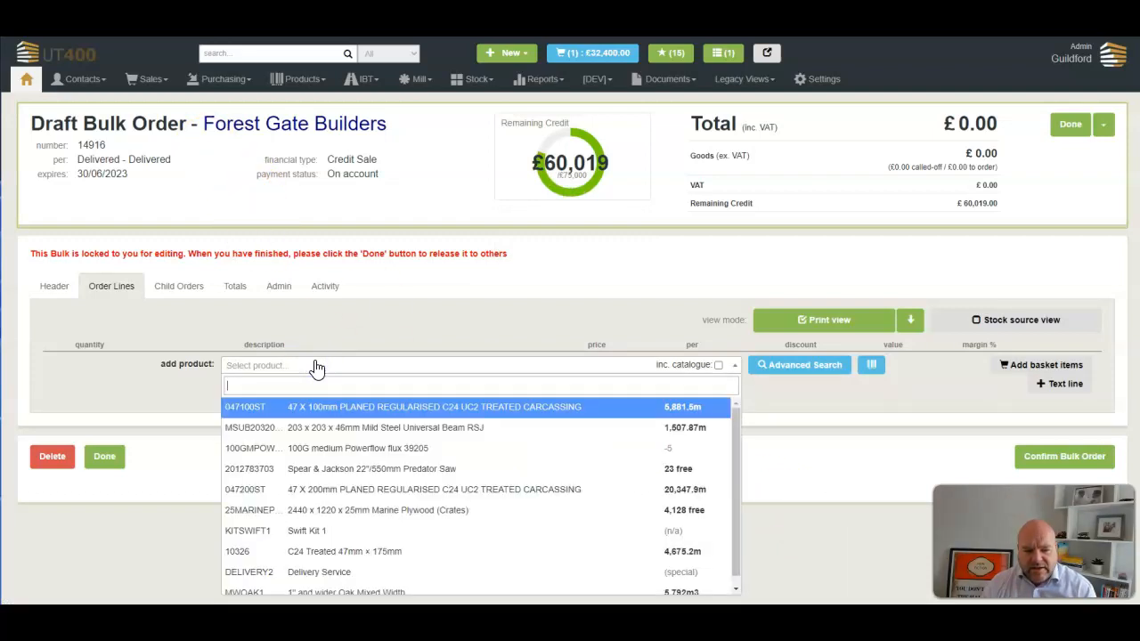
pyautogui.click(330, 489)
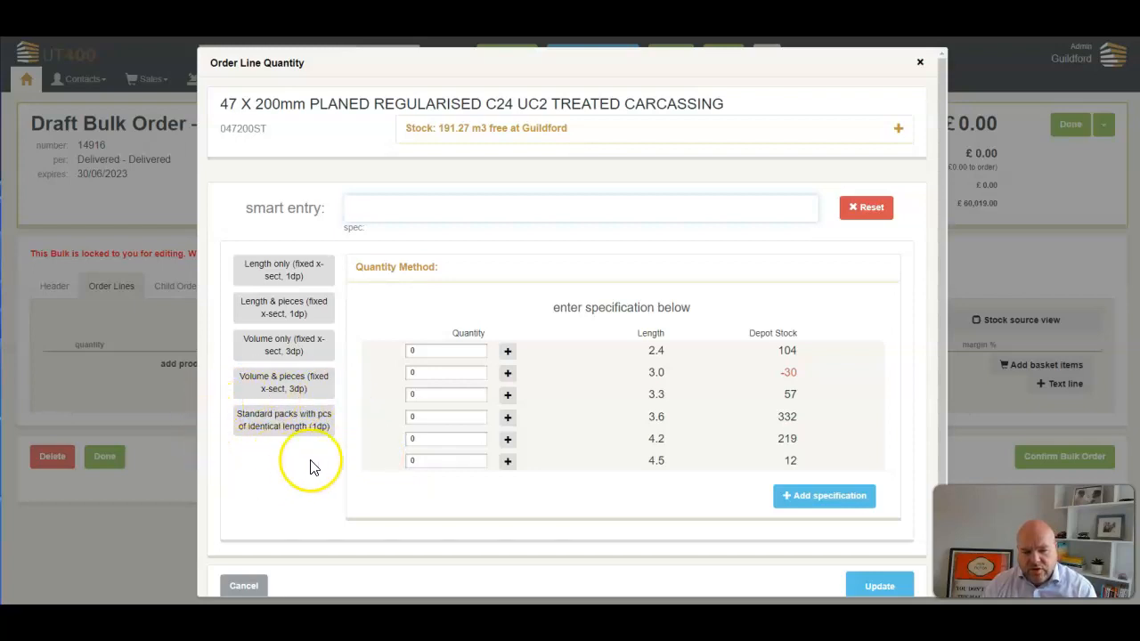
pyautogui.click(263, 434)
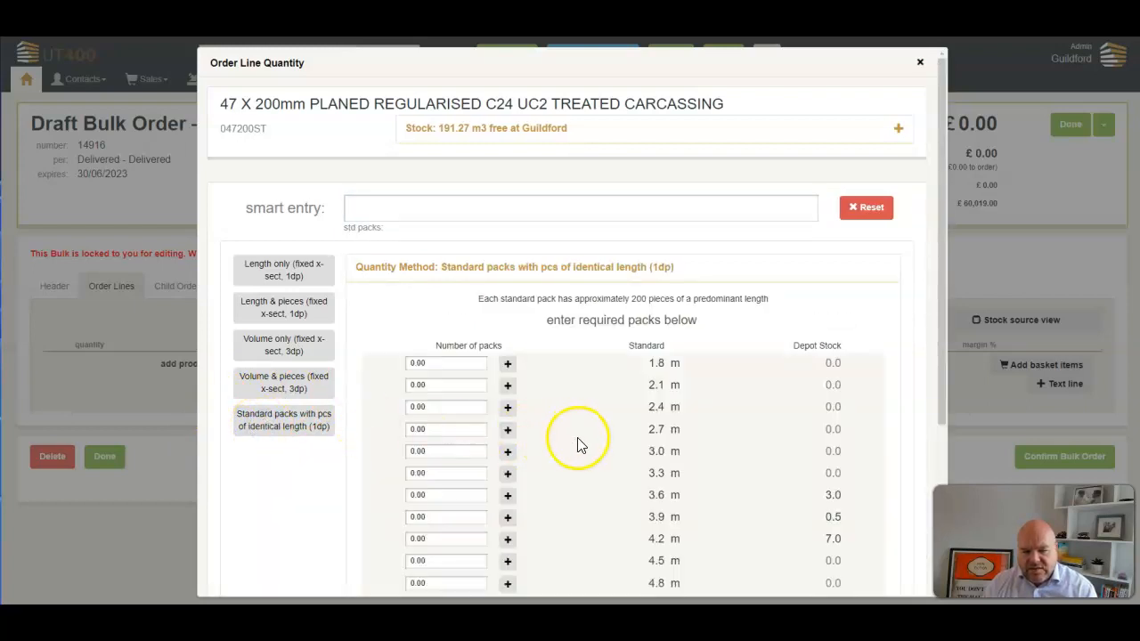
# Set the line quantity to 5 packs of the 4.2 m length and confirm it
pyautogui.scroll(-1, 579, 445)
pyautogui.scroll(-1, 575, 443)
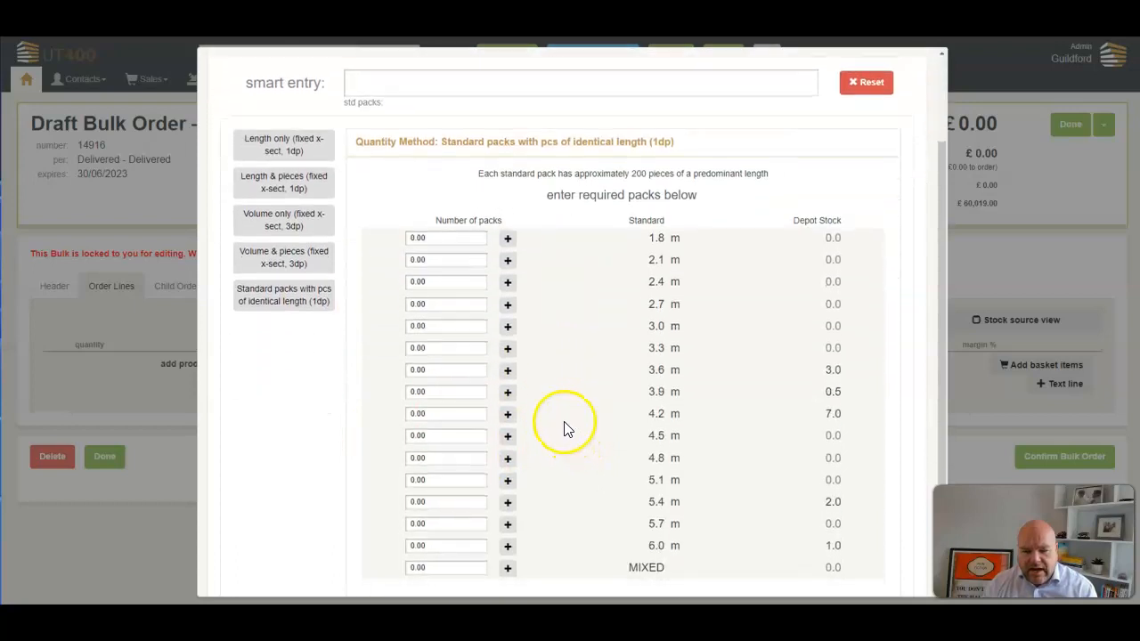
pyautogui.scroll(1, 563, 429)
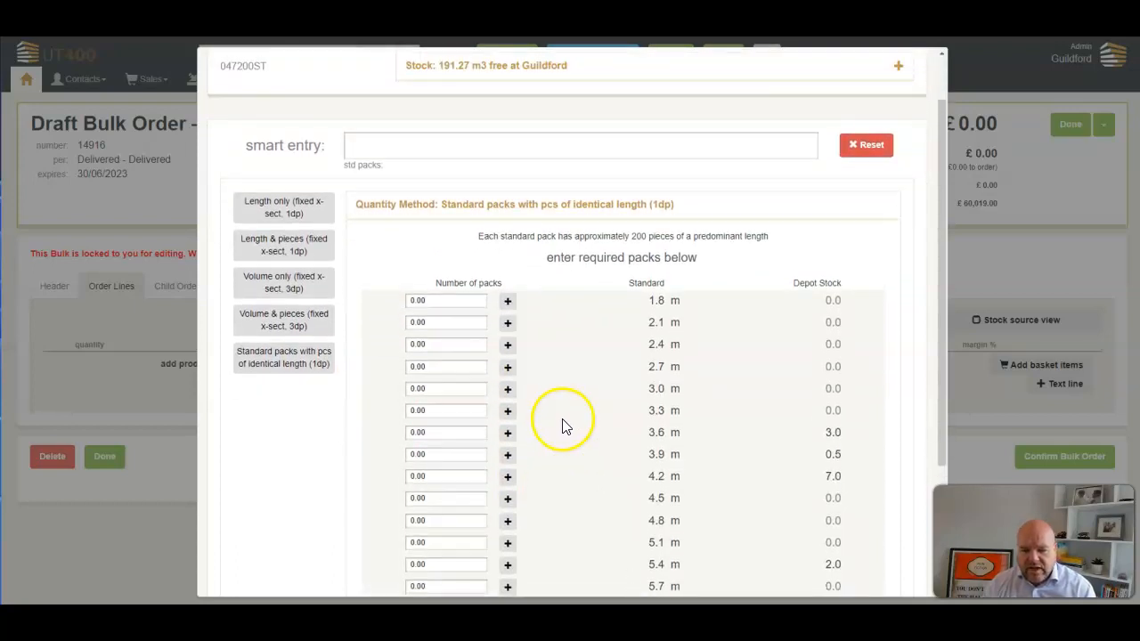
pyautogui.scroll(-1, 561, 425)
pyautogui.click(507, 415)
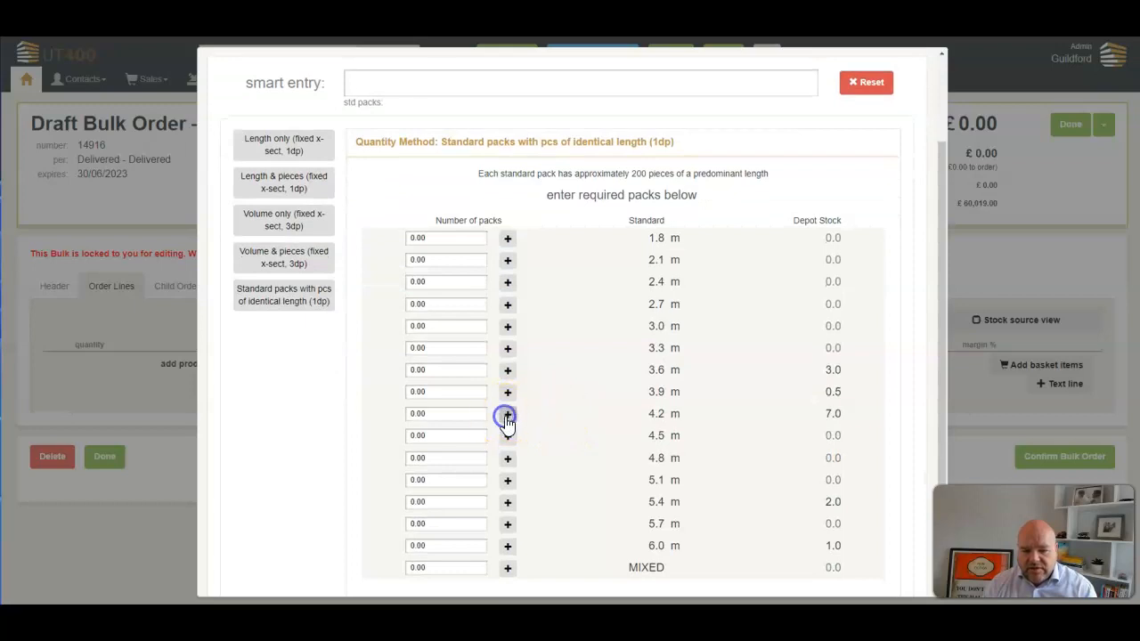
pyautogui.click(507, 416)
pyautogui.click(506, 416)
pyautogui.click(508, 416)
pyautogui.click(508, 416)
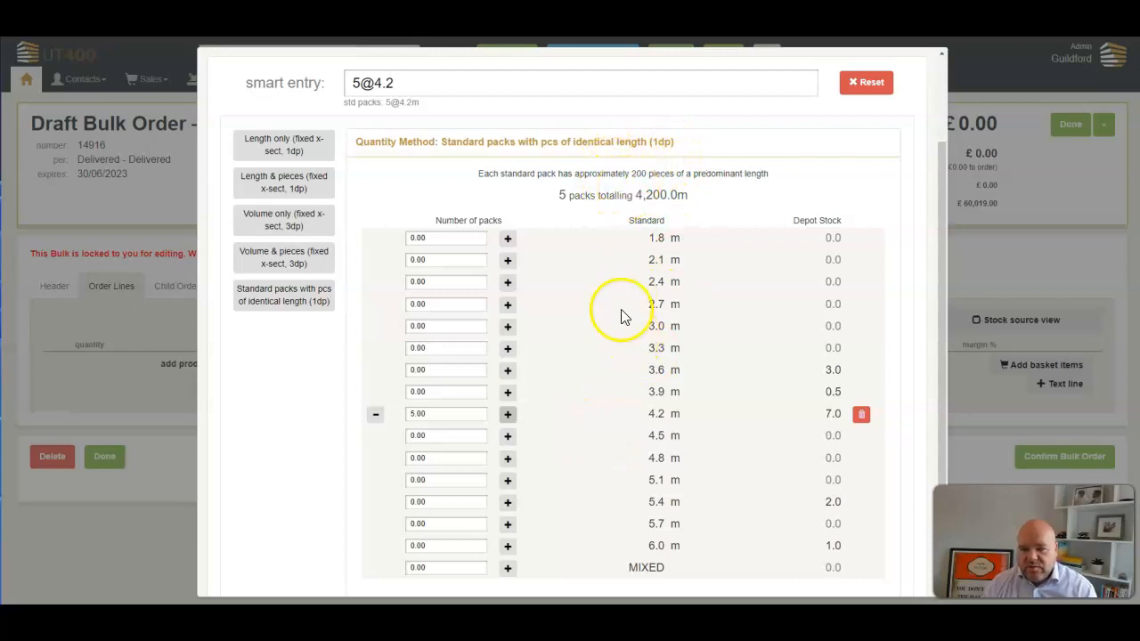
pyautogui.scroll(1, 623, 316)
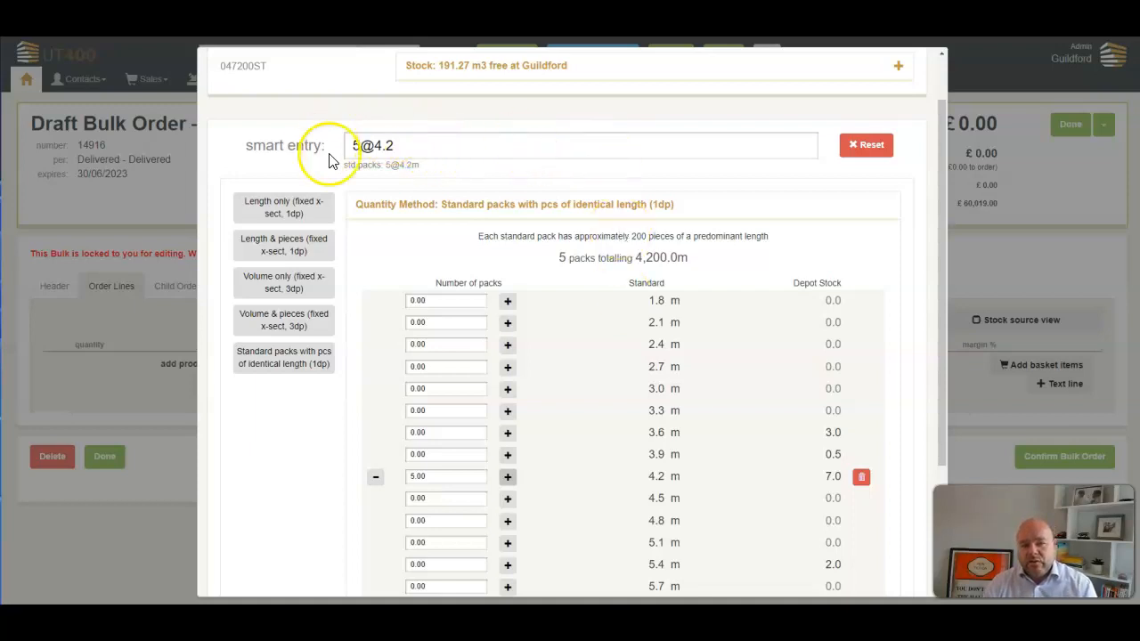
pyautogui.scroll(-1, 520, 321)
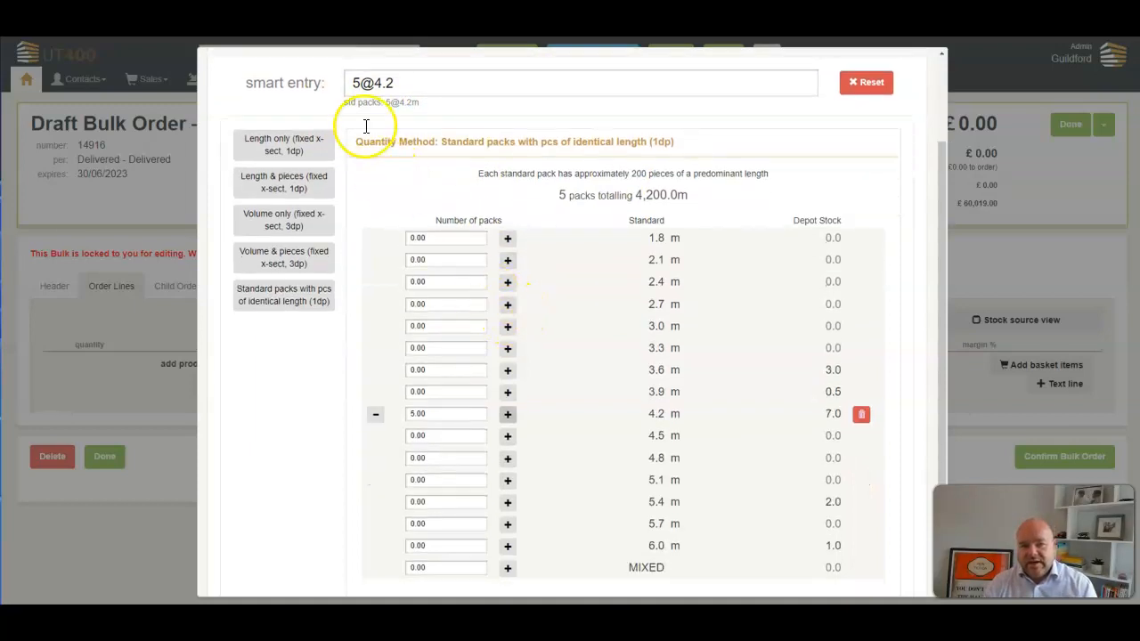
pyautogui.scroll(-2, 535, 323)
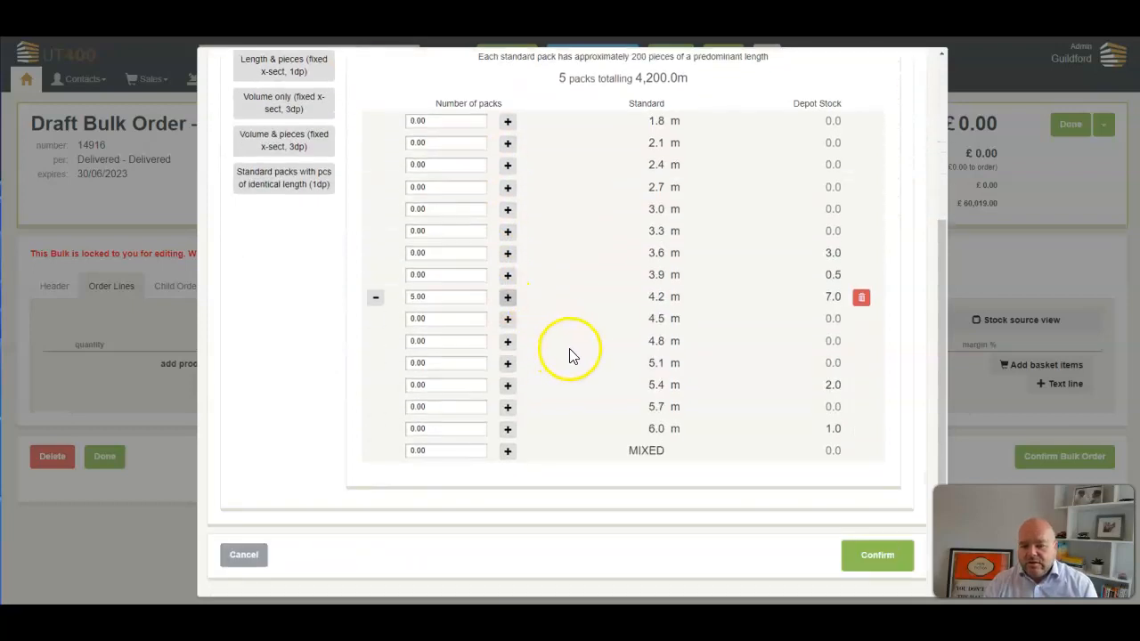
pyautogui.click(879, 561)
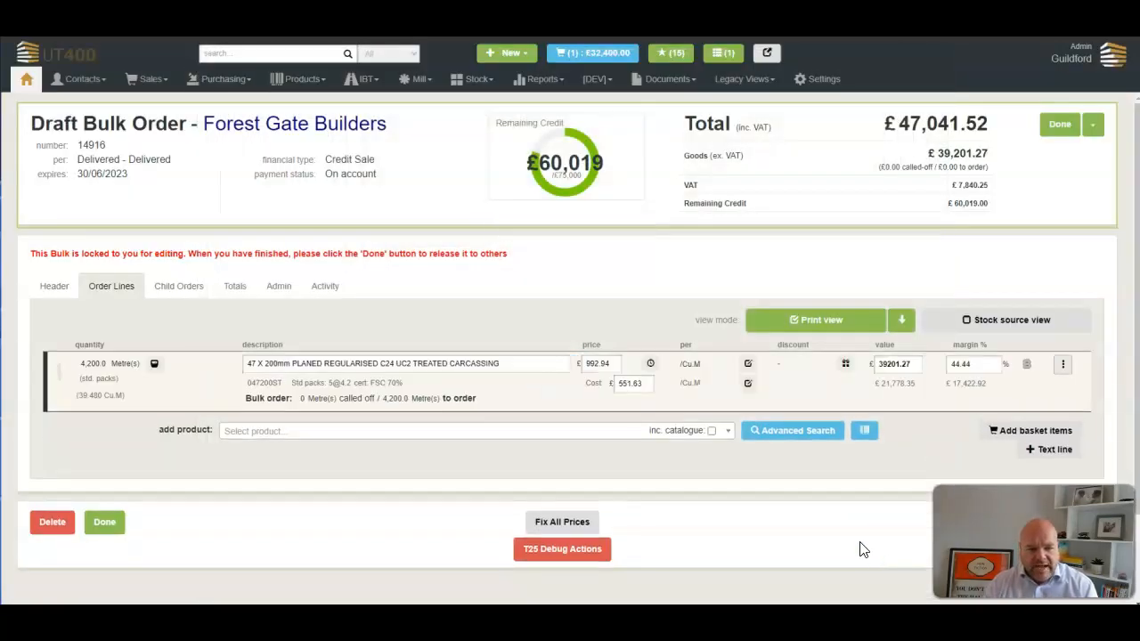
# Add a second order line for the same 47 X 200mm carcassing with a quantity of 40m3
pyautogui.click(234, 433)
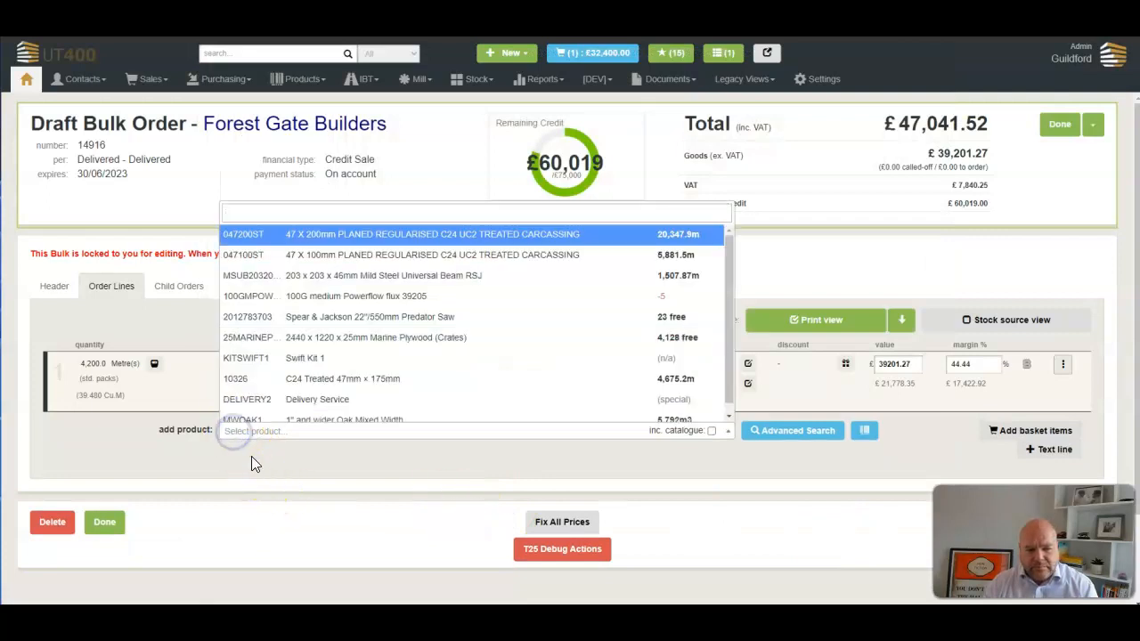
pyautogui.click(297, 235)
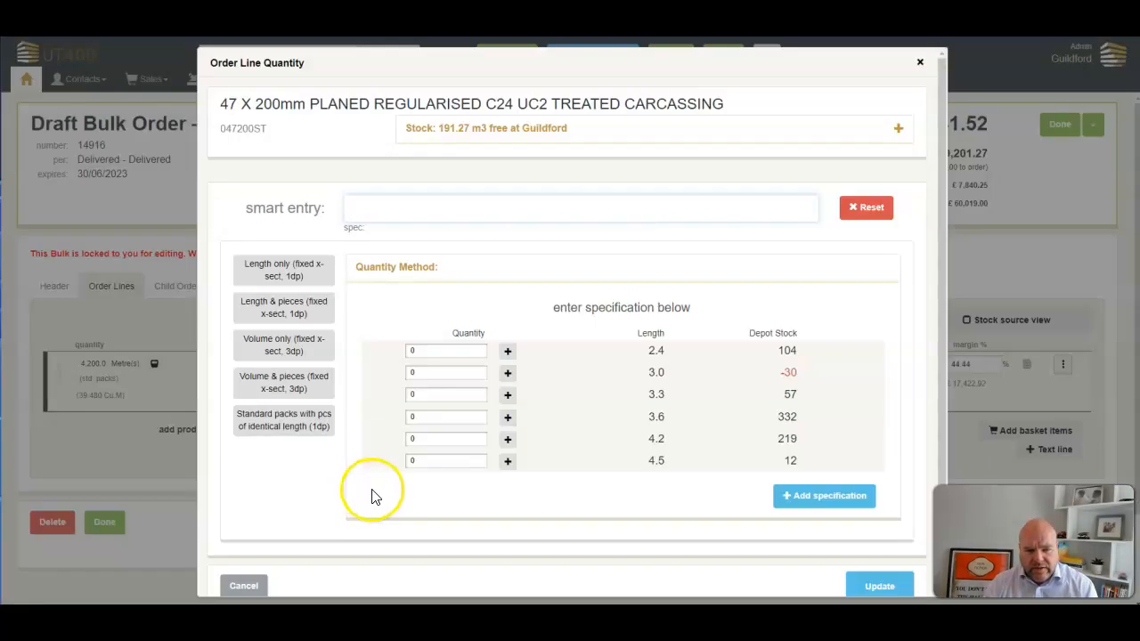
pyautogui.write('40m3')
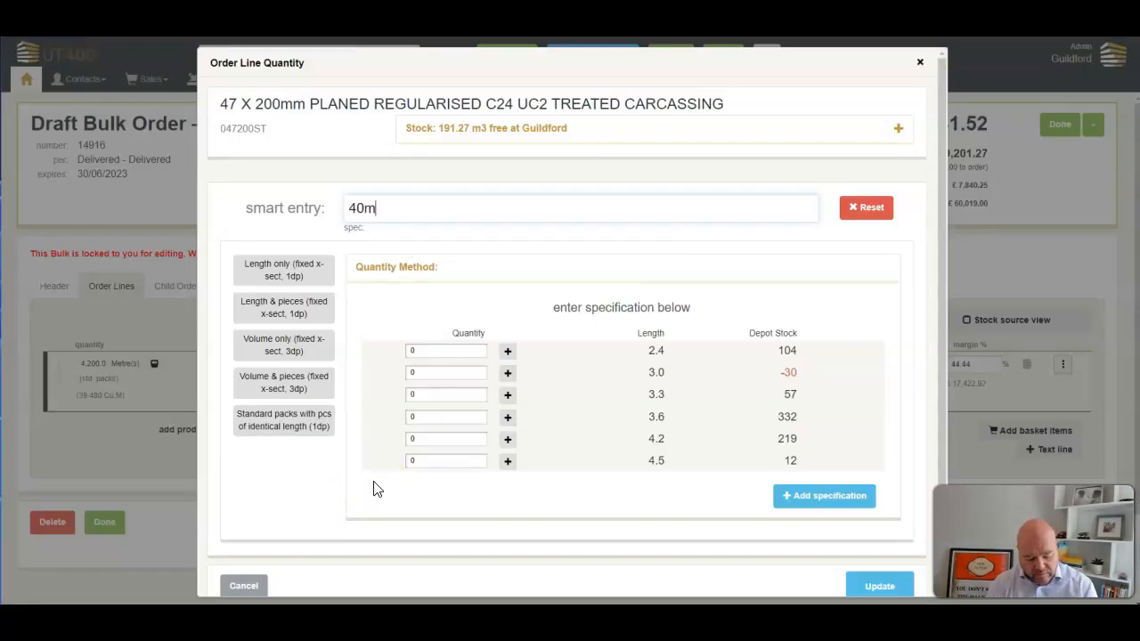
pyautogui.press('Return')
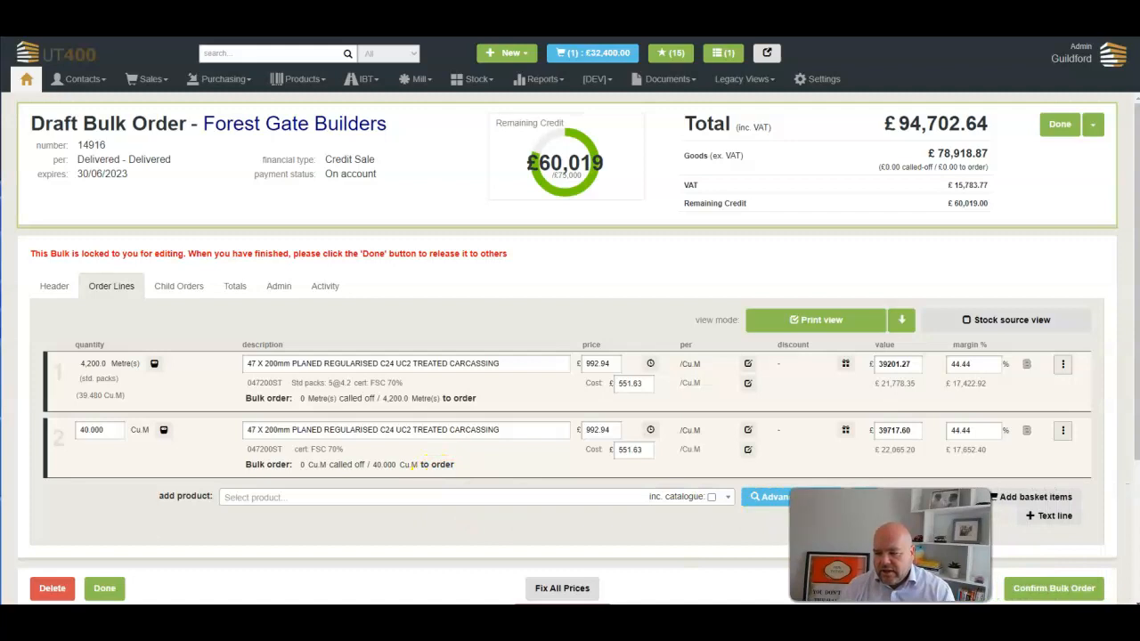
# Add the basket's 47 X 100mm carcassing item to the Forest Gate Builders bulk order
pyautogui.click(1024, 503)
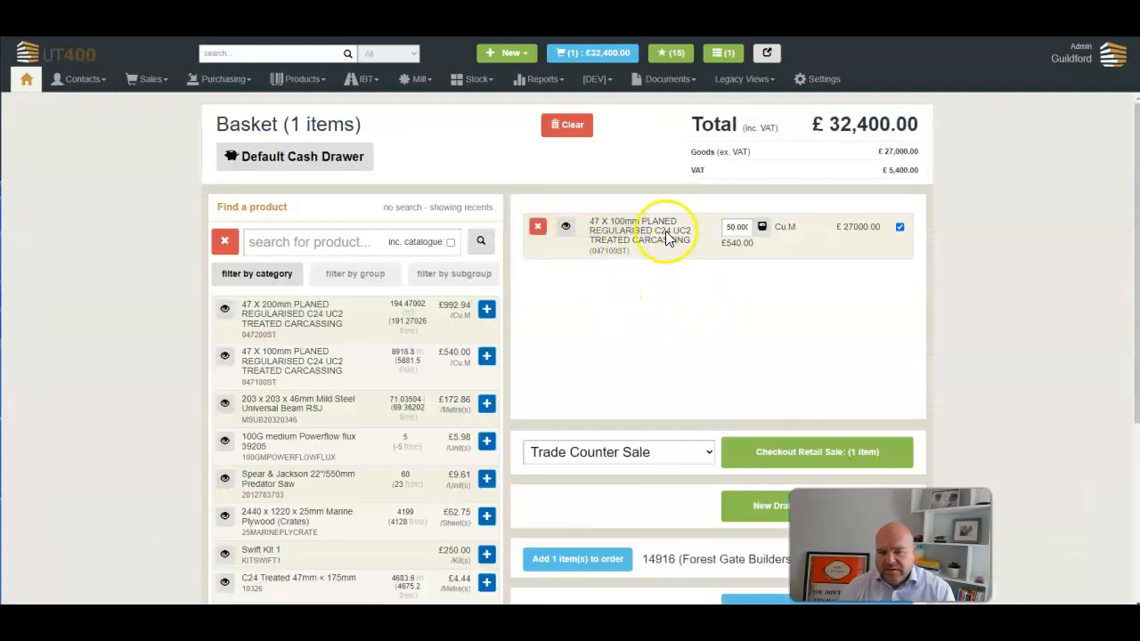
pyautogui.click(575, 561)
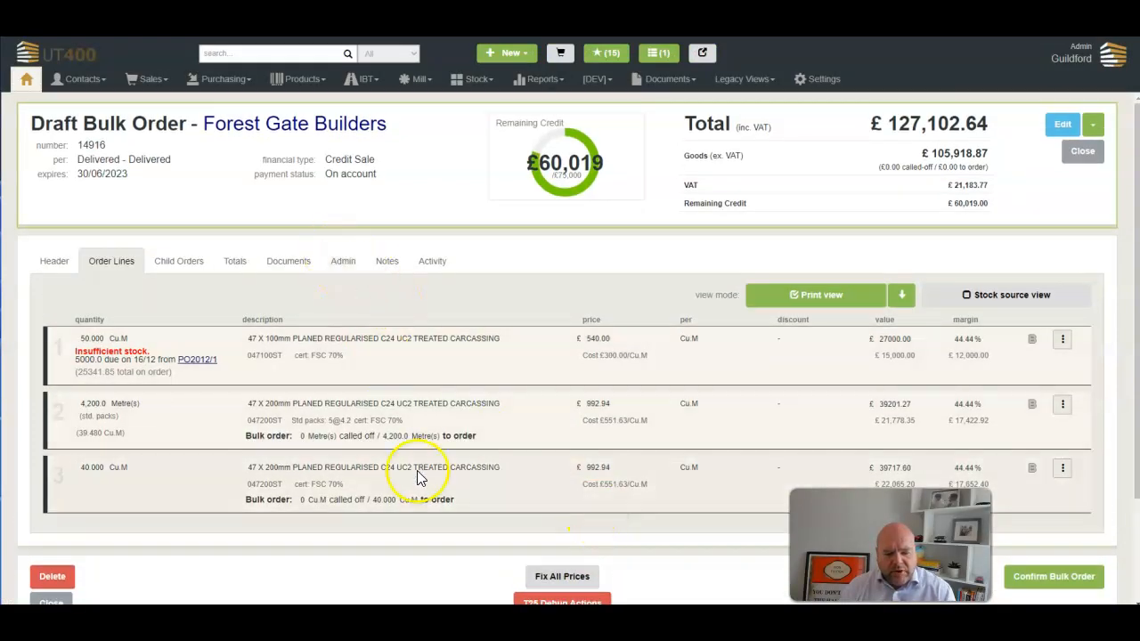
# Confirm the bulk order after expanding its delivery address details, and decline the browser's offer to save the address
pyautogui.scroll(-1, 611, 475)
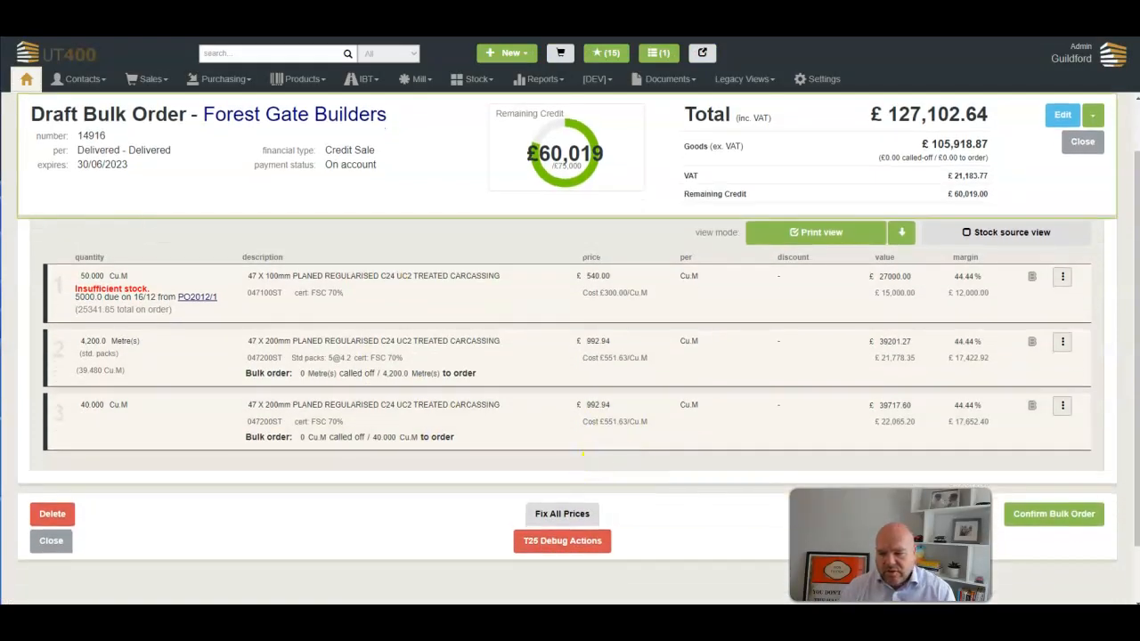
pyautogui.click(1056, 511)
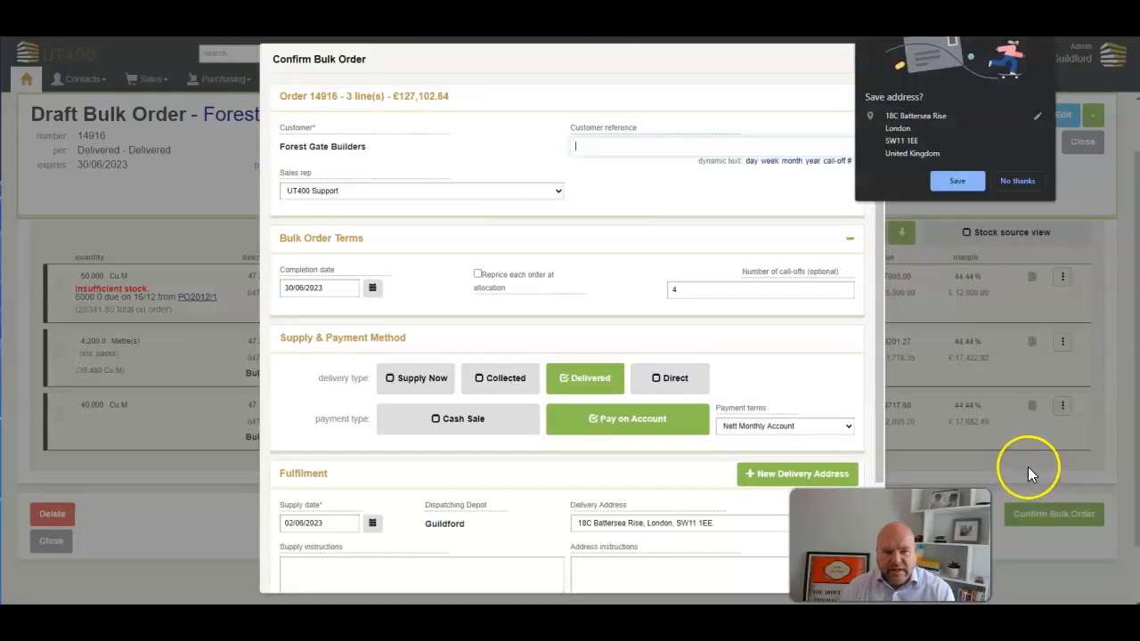
pyautogui.scroll(-2, 632, 468)
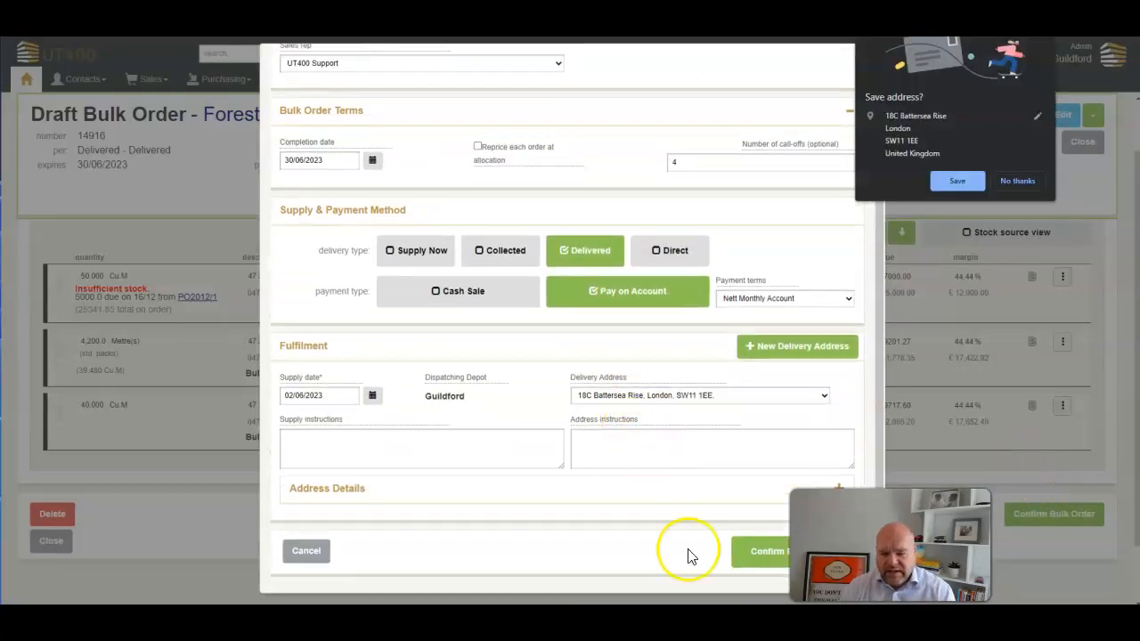
pyautogui.click(583, 501)
pyautogui.scroll(-1, 537, 514)
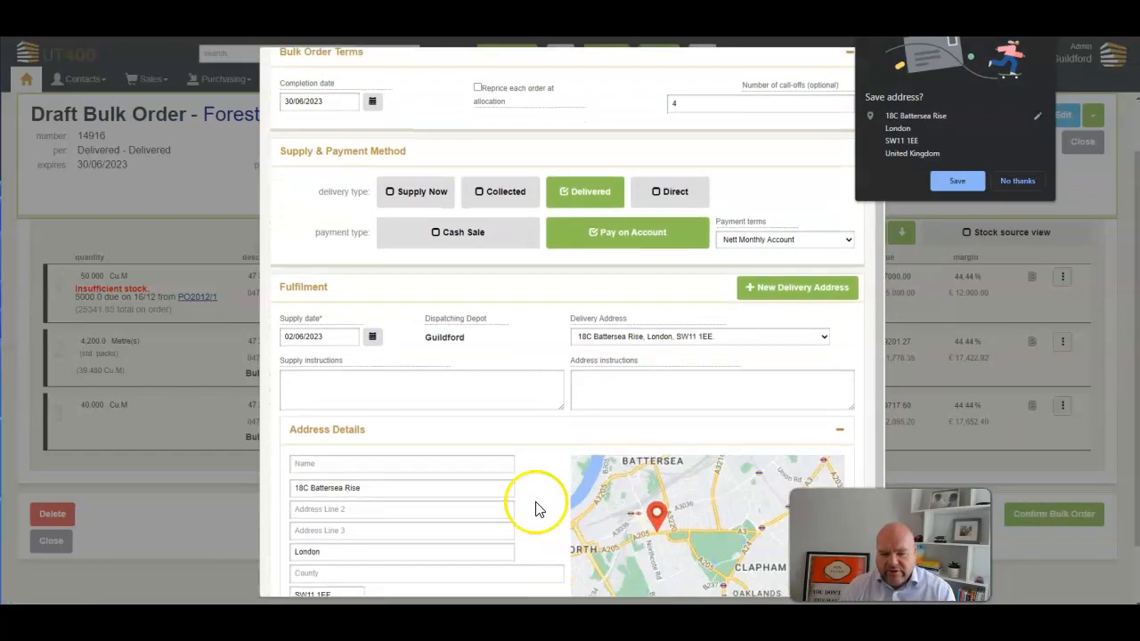
pyautogui.scroll(-1, 536, 499)
pyautogui.scroll(-1, 553, 540)
pyautogui.scroll(-3, 720, 592)
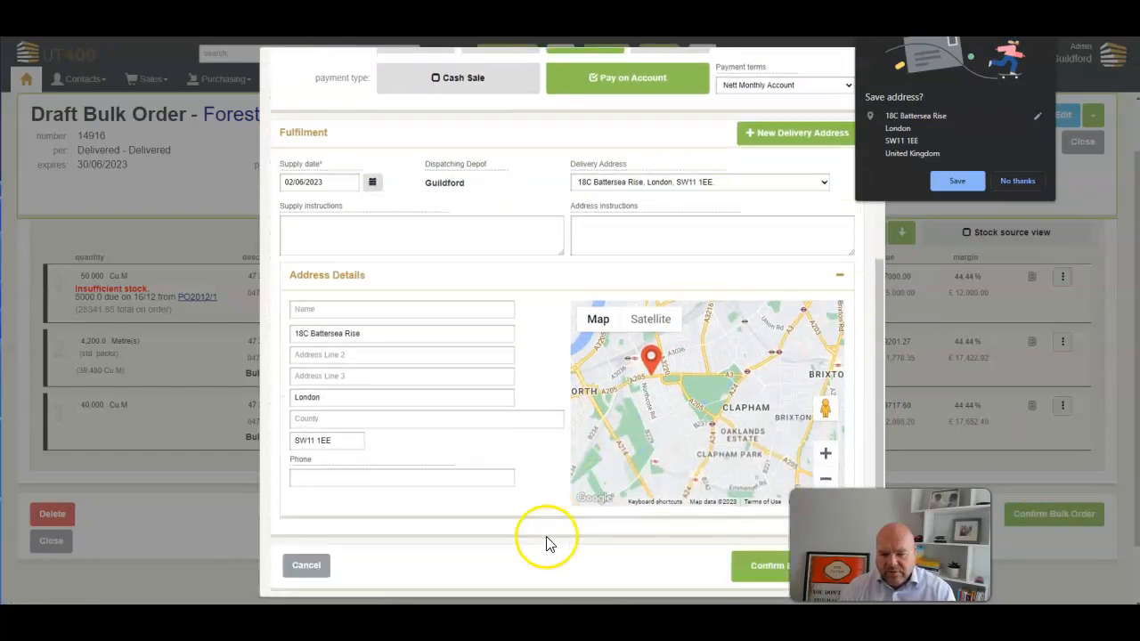
pyautogui.click(770, 556)
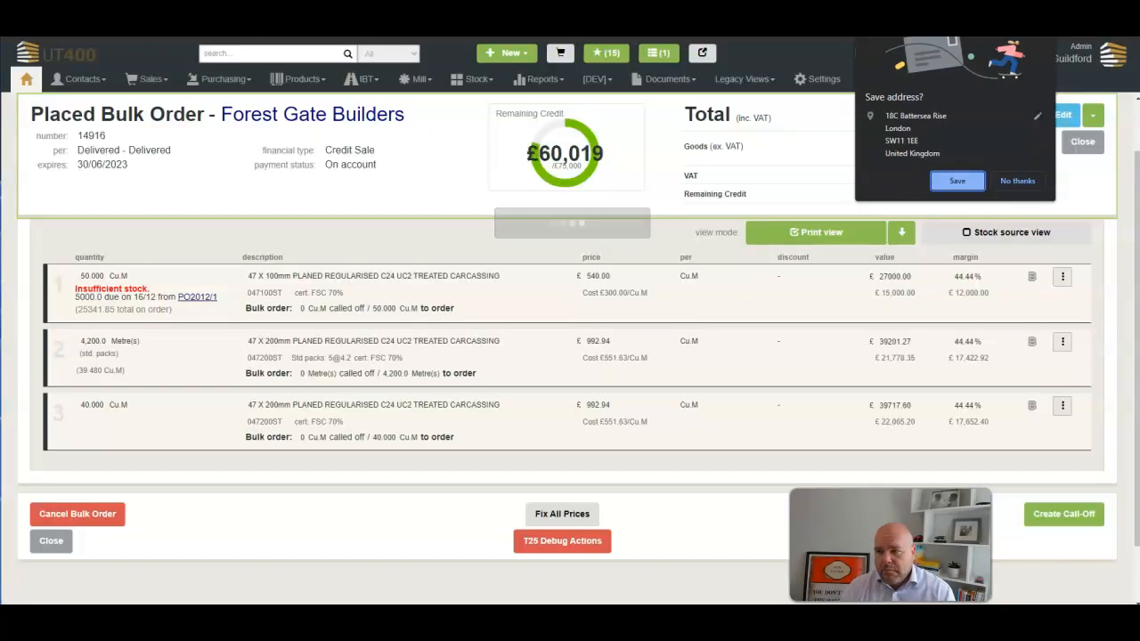
pyautogui.click(1018, 181)
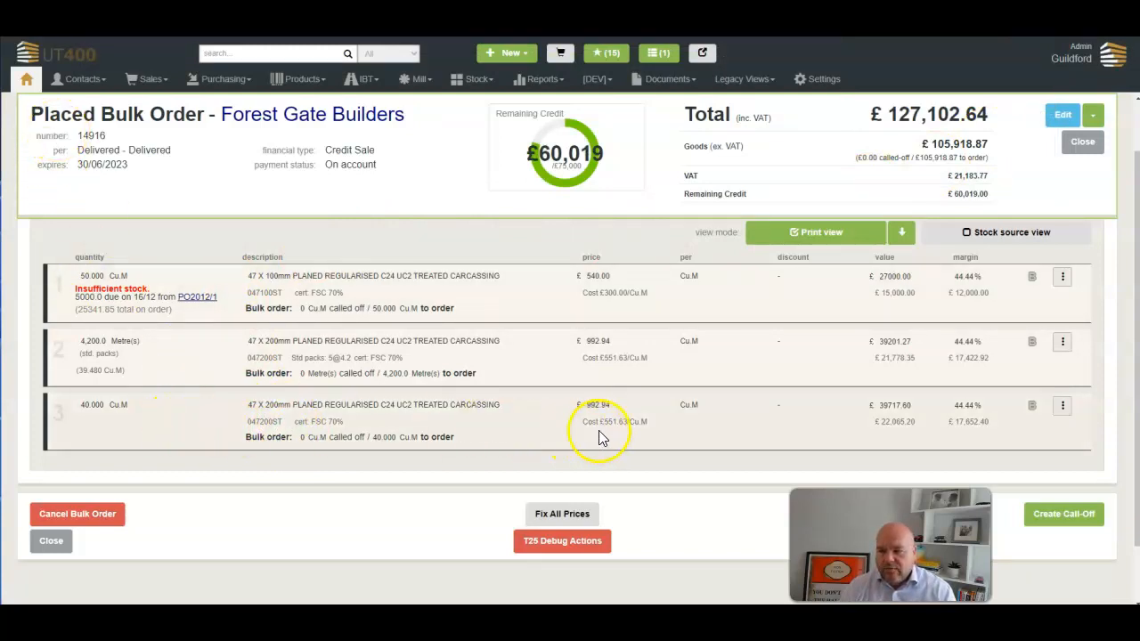
# Create a call-off order from the placed bulk order
pyautogui.click(1047, 516)
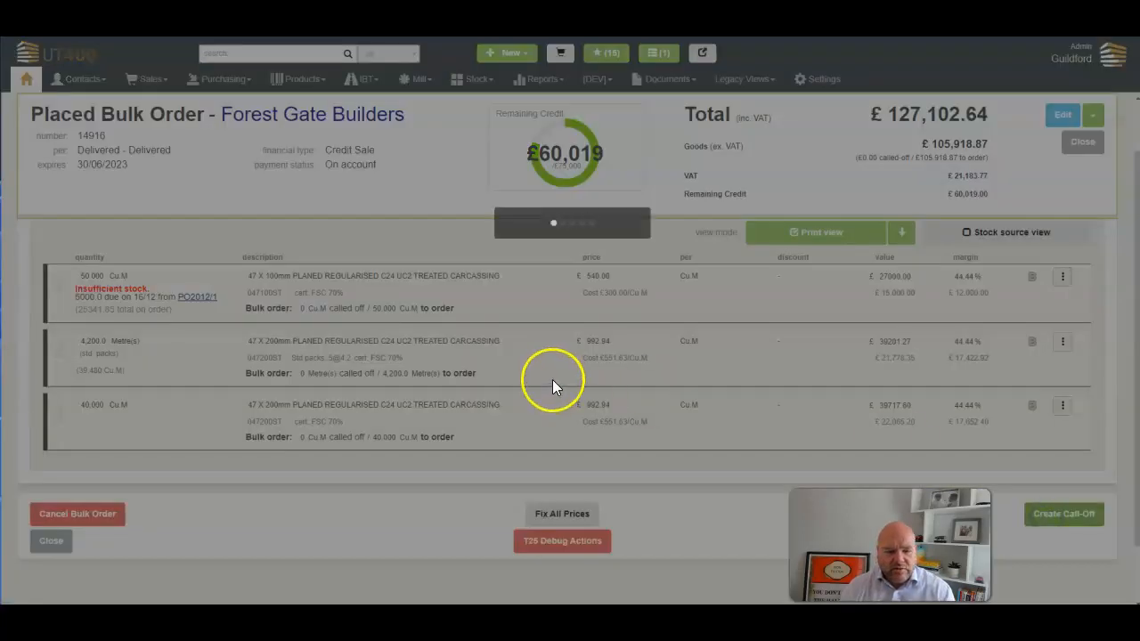
pyautogui.scroll(2, 490, 389)
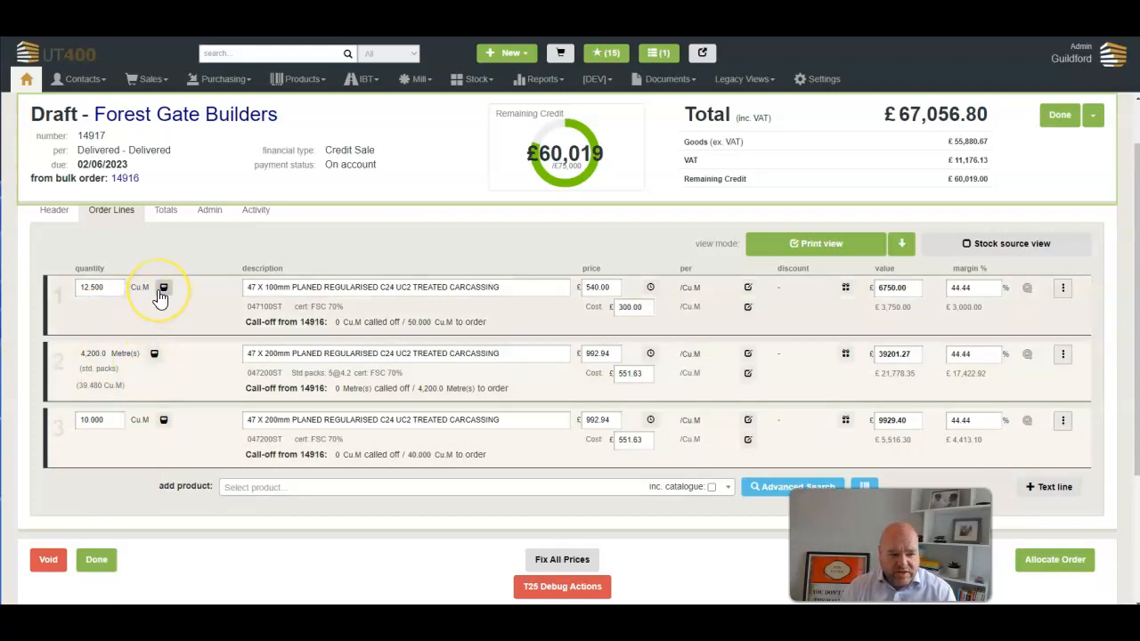
# For the call-off's standard-packs 47 X 200mm line, switch to specified packs, filter stock by required length 4.2, and view the pack lengths grid
pyautogui.click(154, 354)
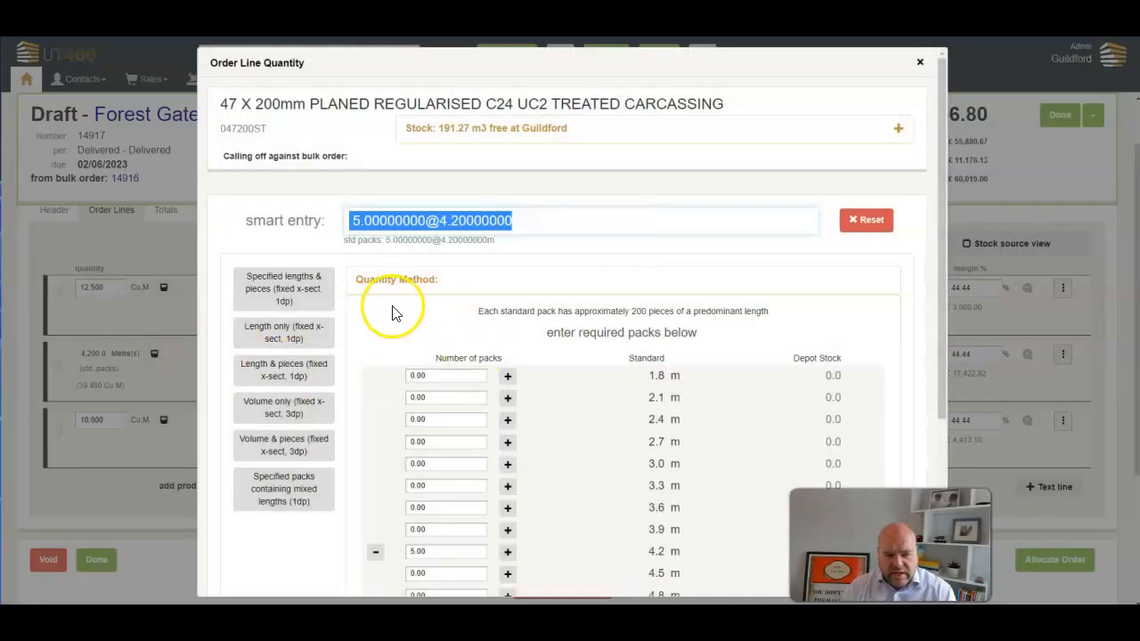
pyautogui.click(290, 497)
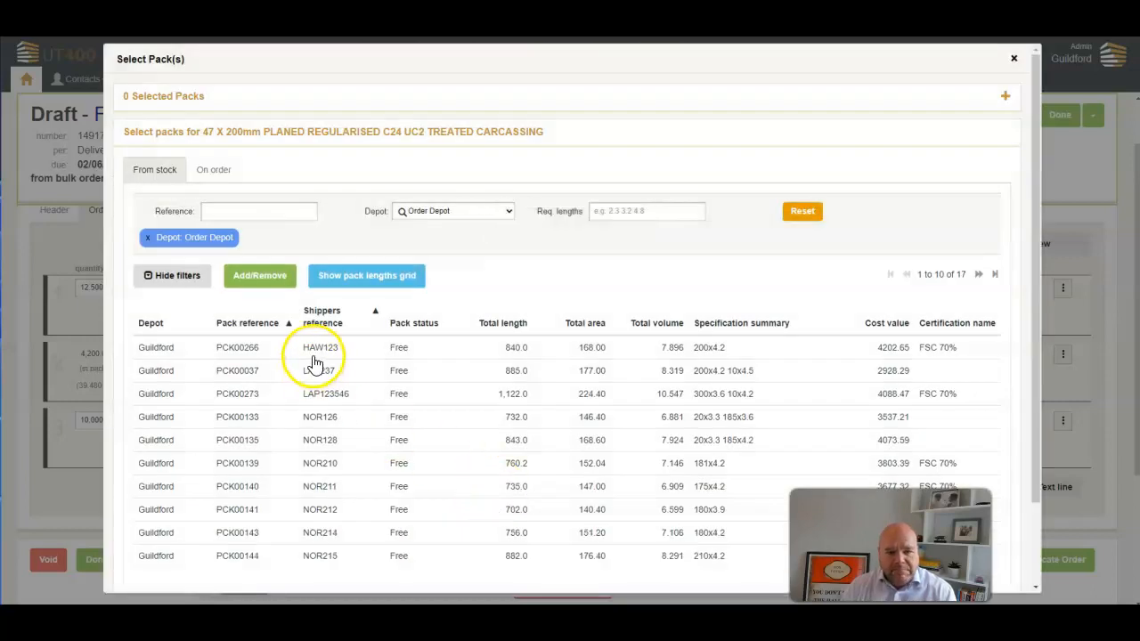
pyautogui.click(630, 214)
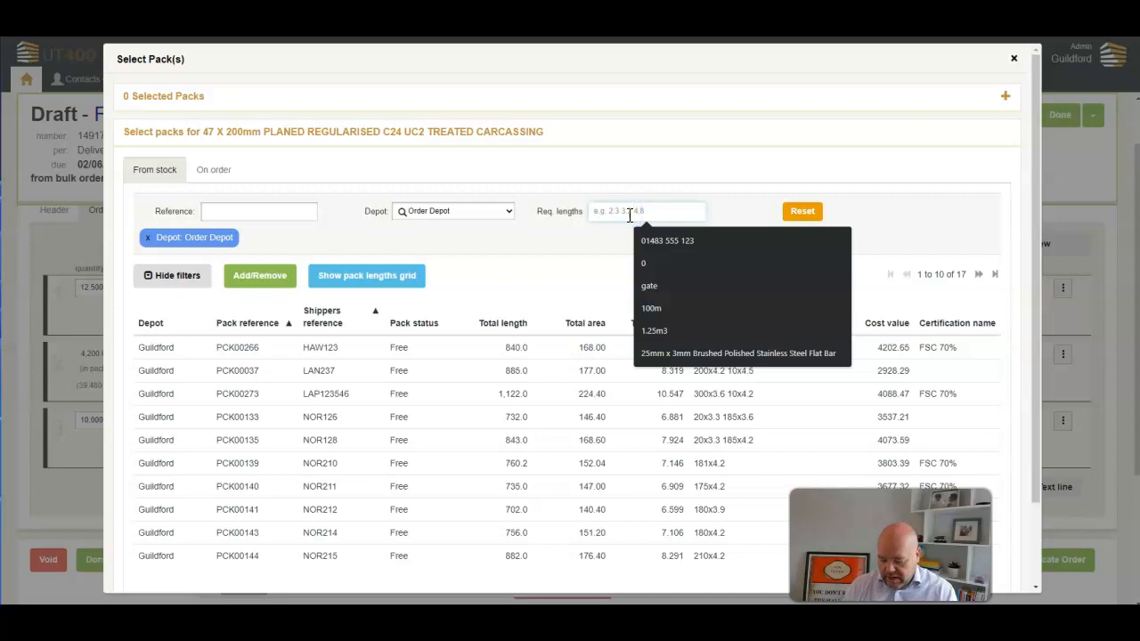
pyautogui.write('4.2')
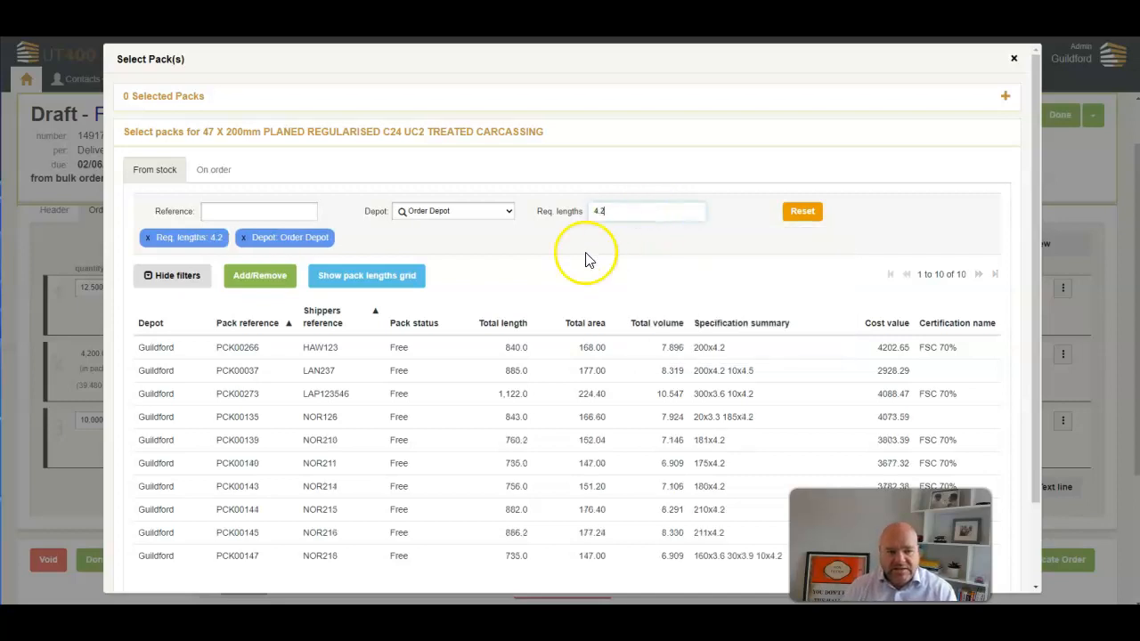
pyautogui.click(363, 278)
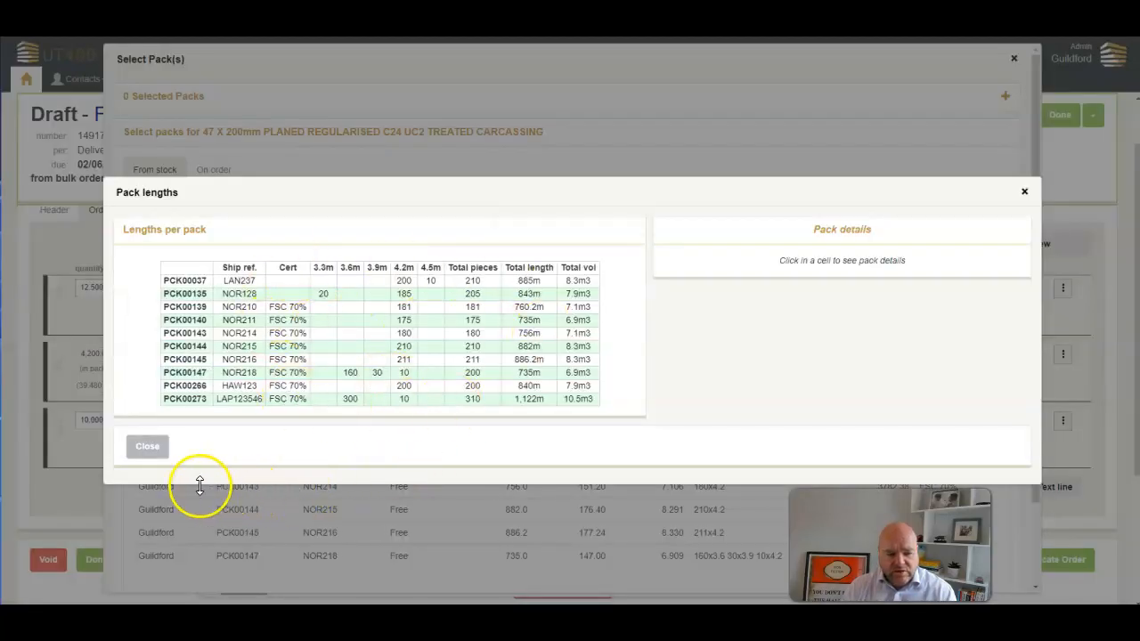
pyautogui.click(145, 447)
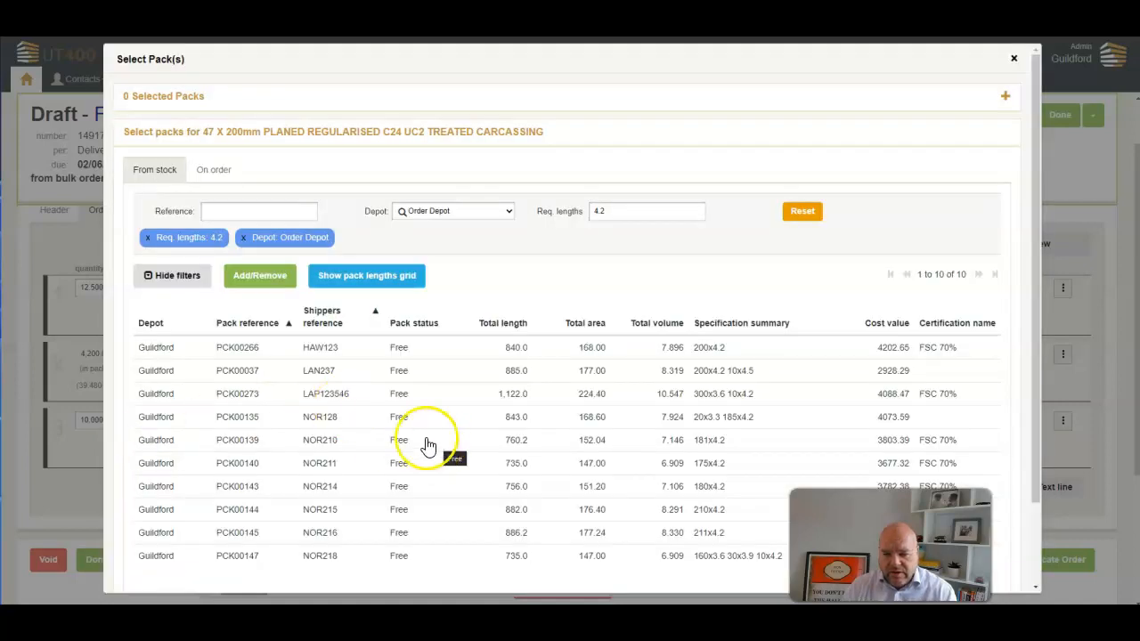
# Assign packs PCK00037 and PCK00135 to the 47 X 200mm line, review the selected packs, and confirm the line quantity
pyautogui.click(350, 375)
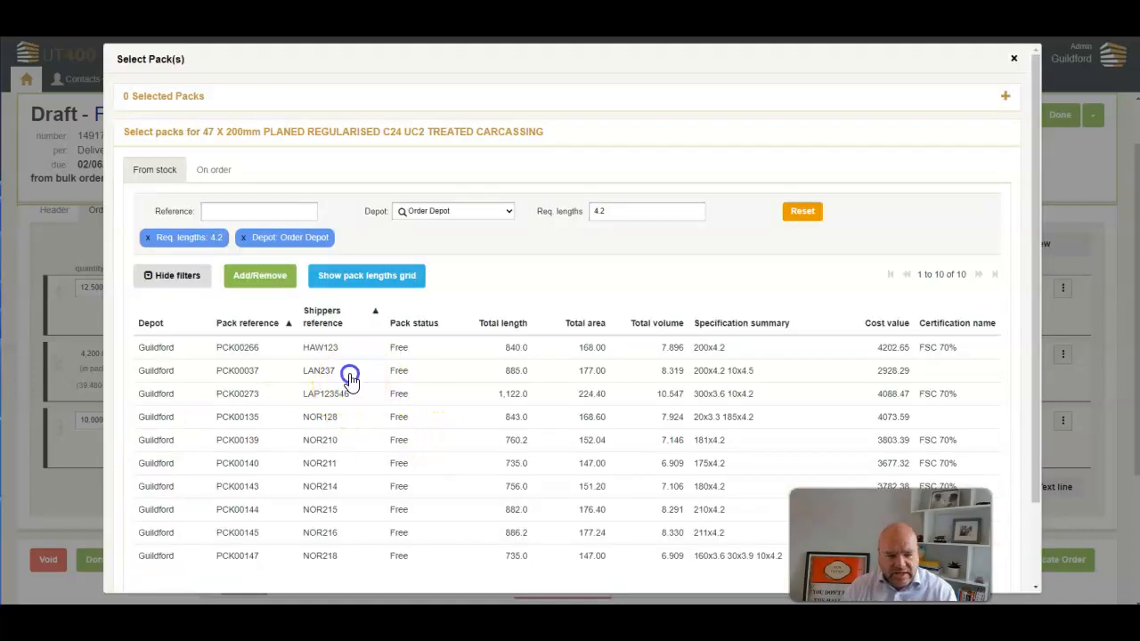
pyautogui.click(346, 422)
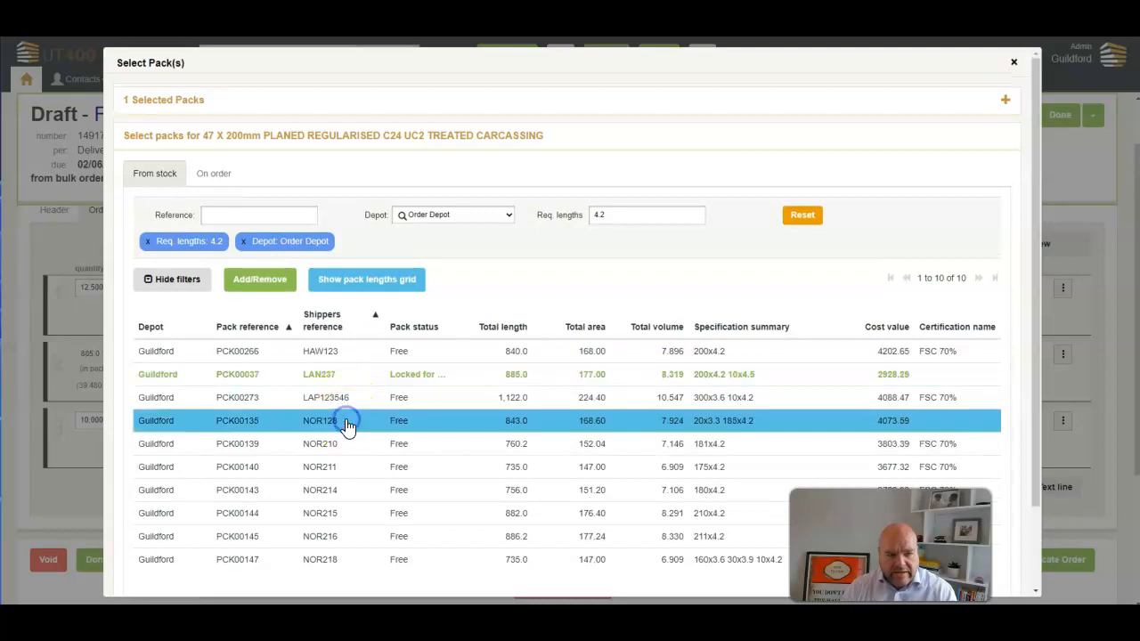
pyautogui.scroll(-2, 463, 428)
pyautogui.scroll(2, 463, 428)
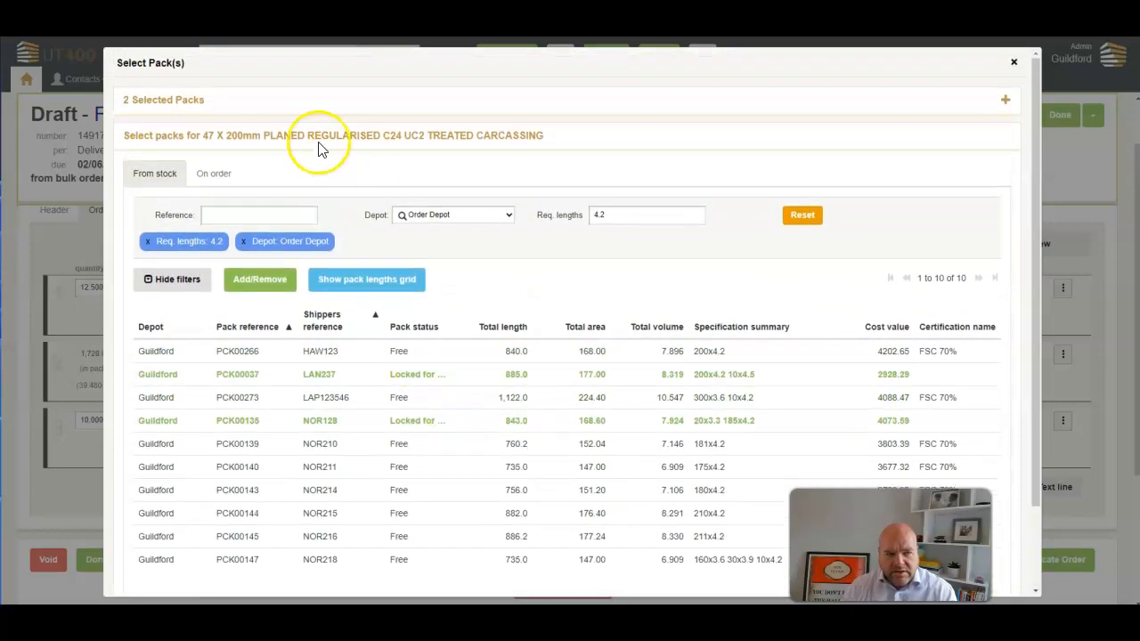
pyautogui.click(300, 106)
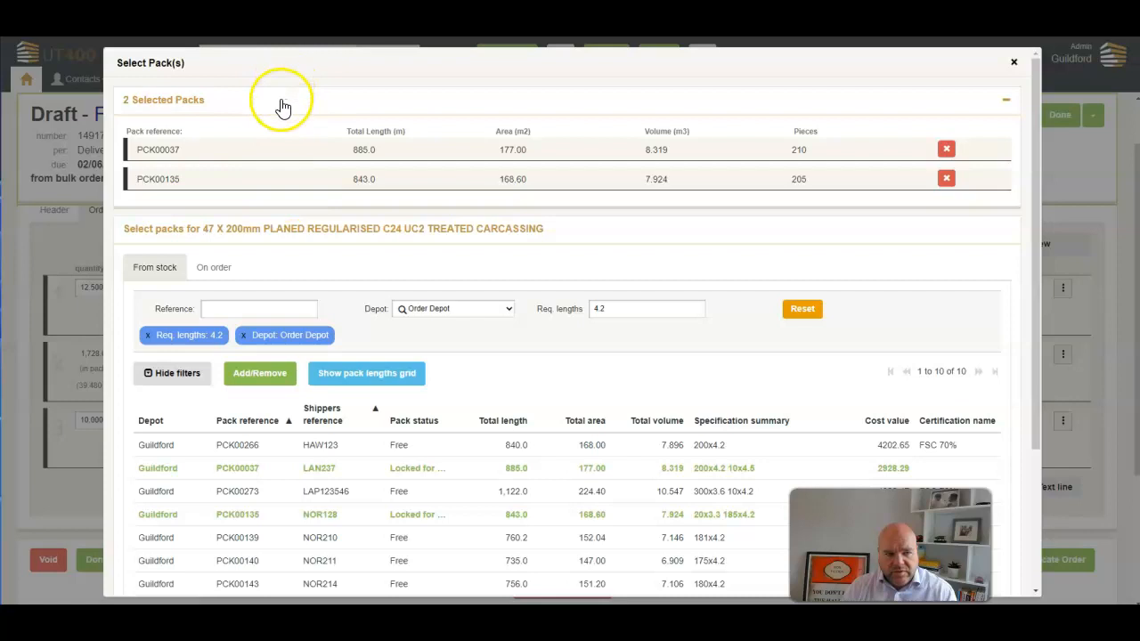
pyautogui.click(283, 100)
pyautogui.scroll(-2, 659, 486)
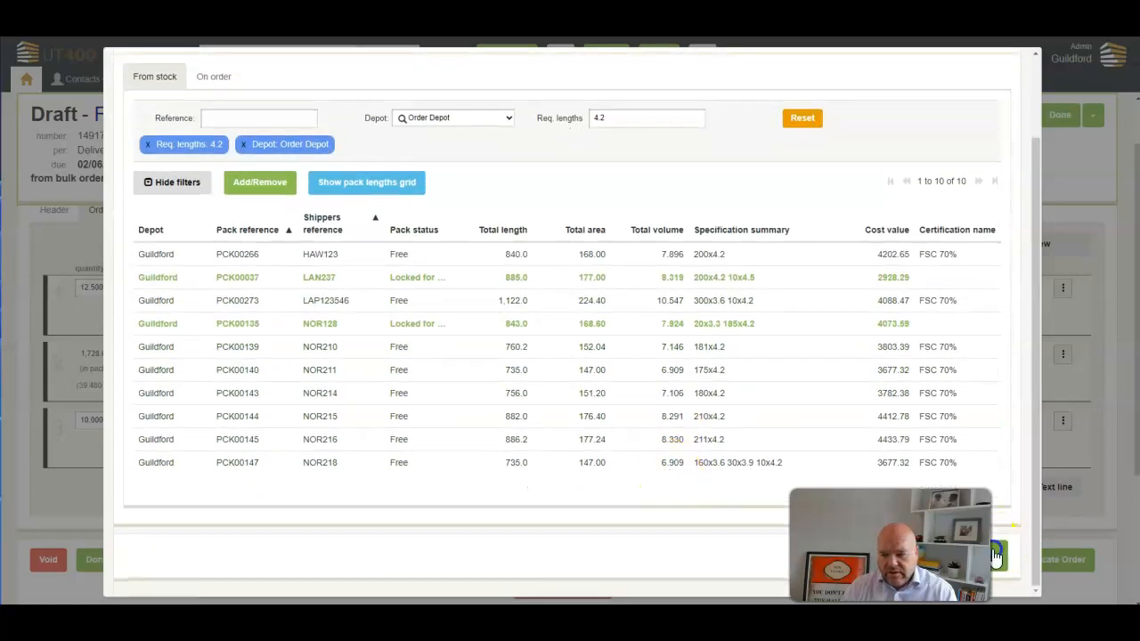
pyautogui.click(999, 559)
pyautogui.scroll(-1, 690, 506)
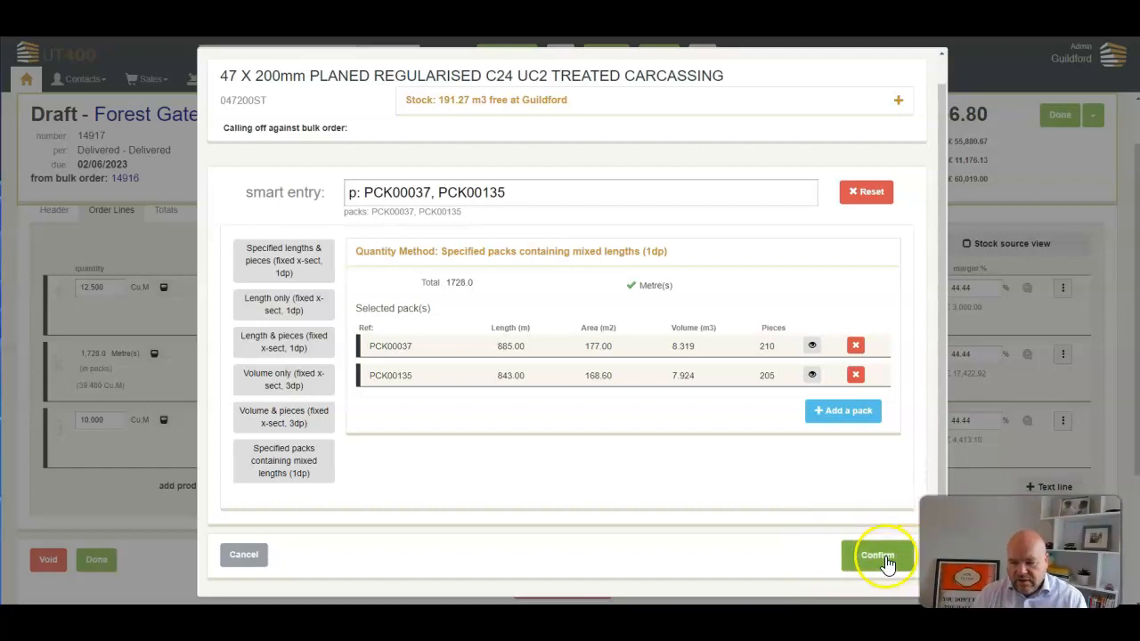
pyautogui.click(875, 556)
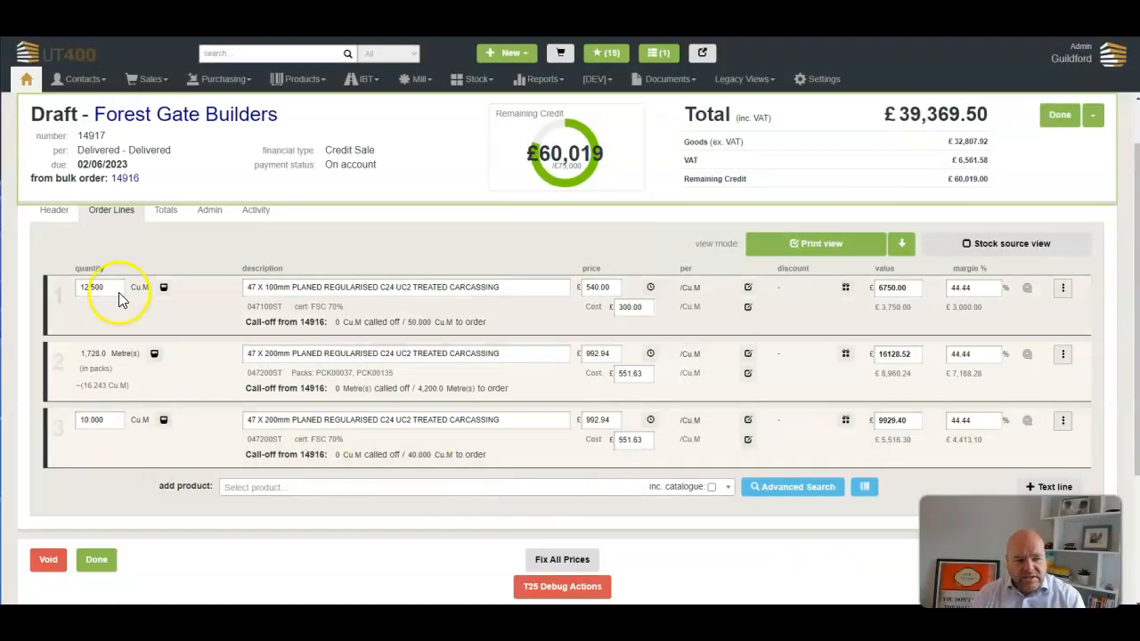
# Allocate the call-off order as delivered and on account, and issue its works order and order confirmation documents
pyautogui.scroll(-2, 851, 527)
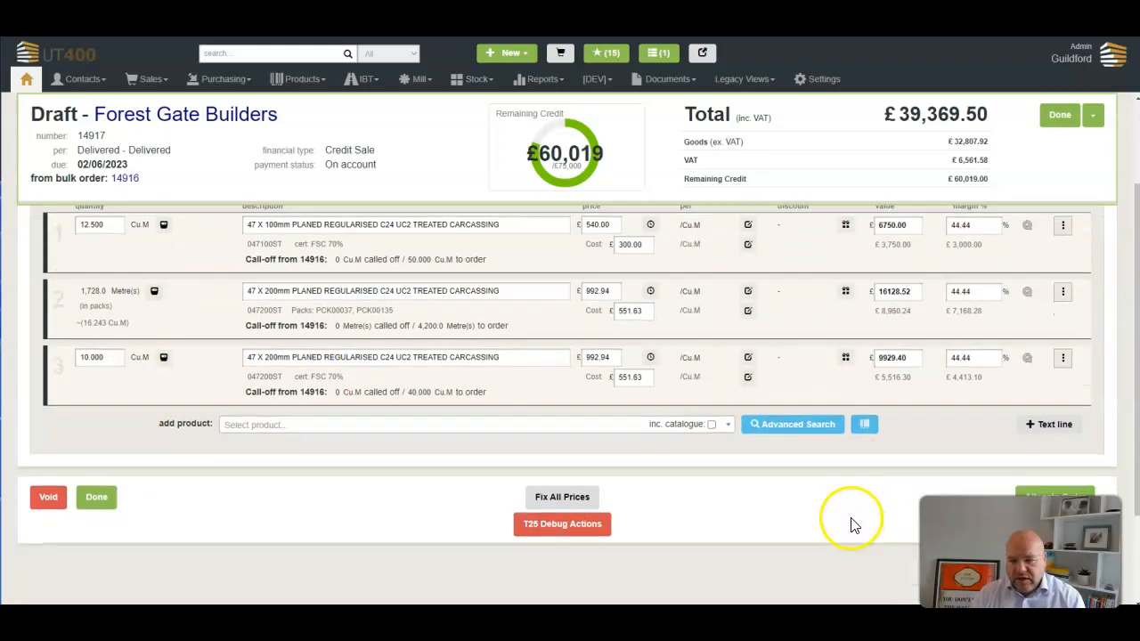
pyautogui.scroll(-2, 851, 524)
pyautogui.click(1037, 435)
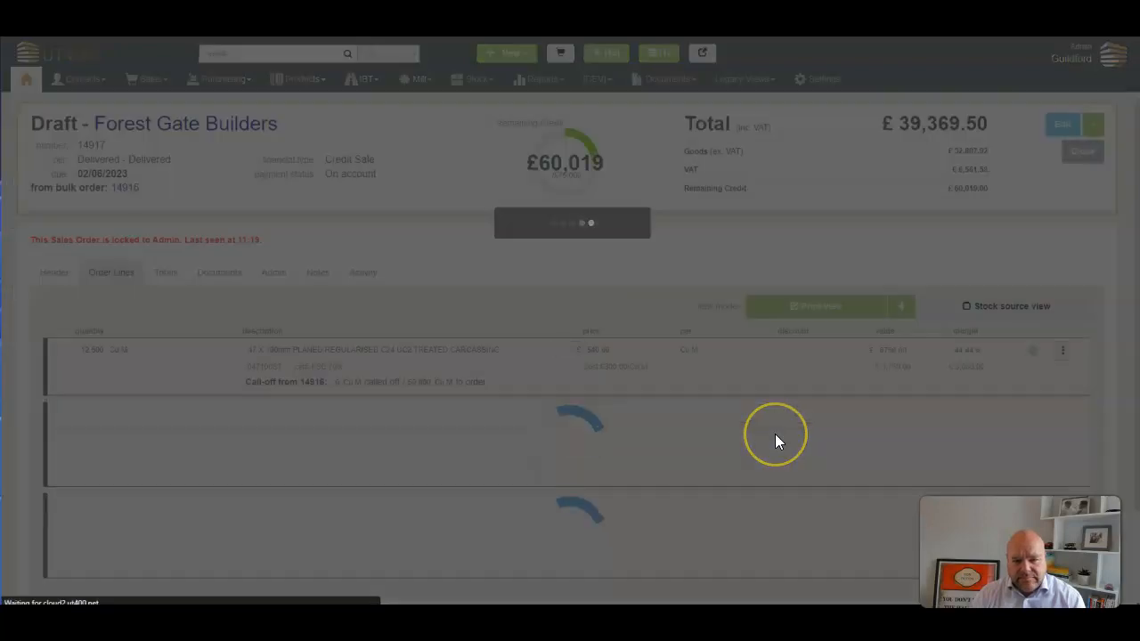
pyautogui.scroll(-3, 730, 463)
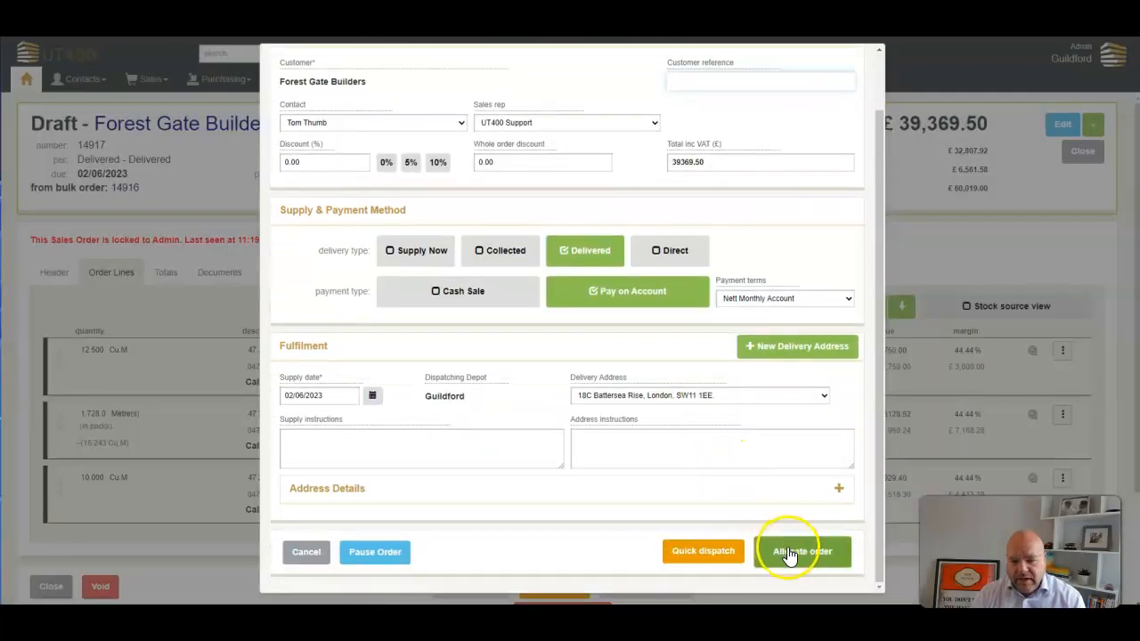
pyautogui.click(786, 554)
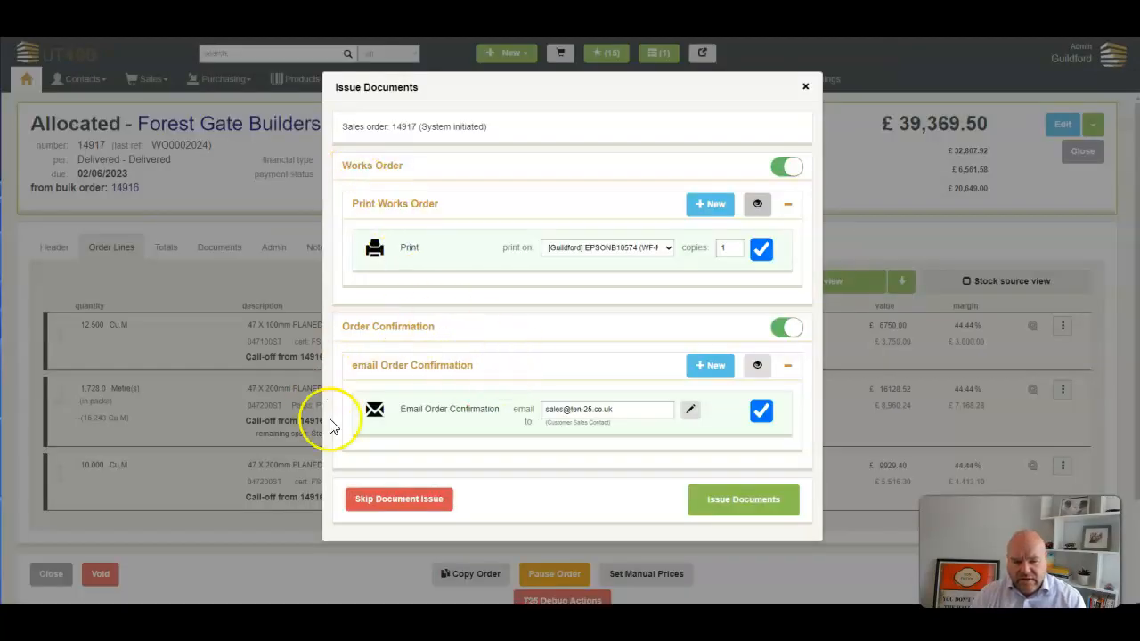
pyautogui.click(721, 505)
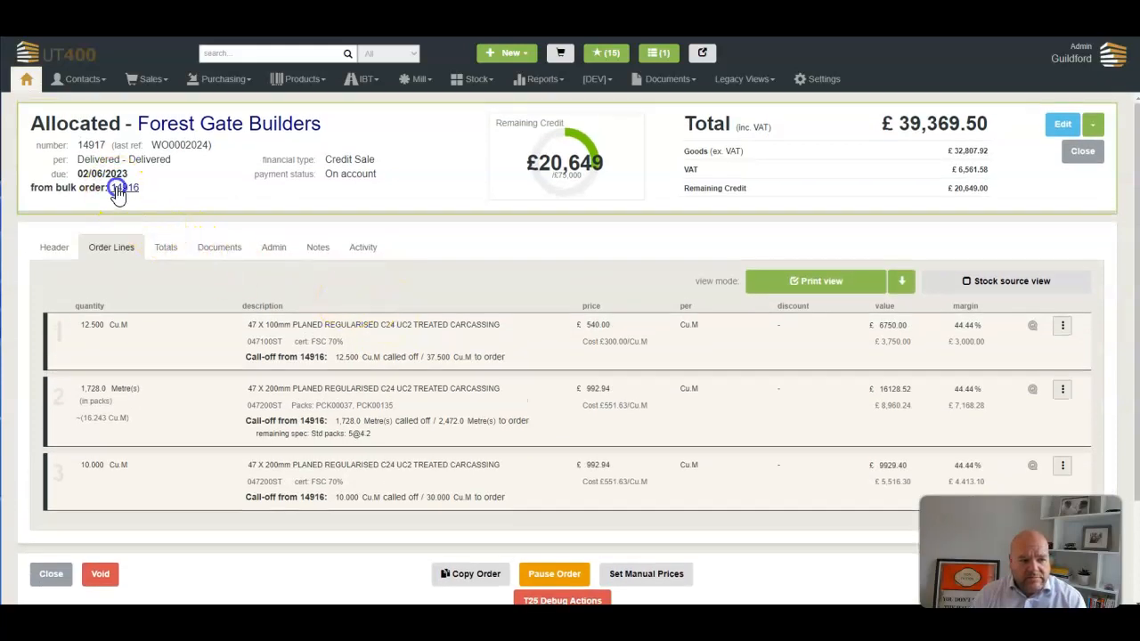
# Return to parent bulk order 14916 and create a second call-off order from it
pyautogui.click(117, 191)
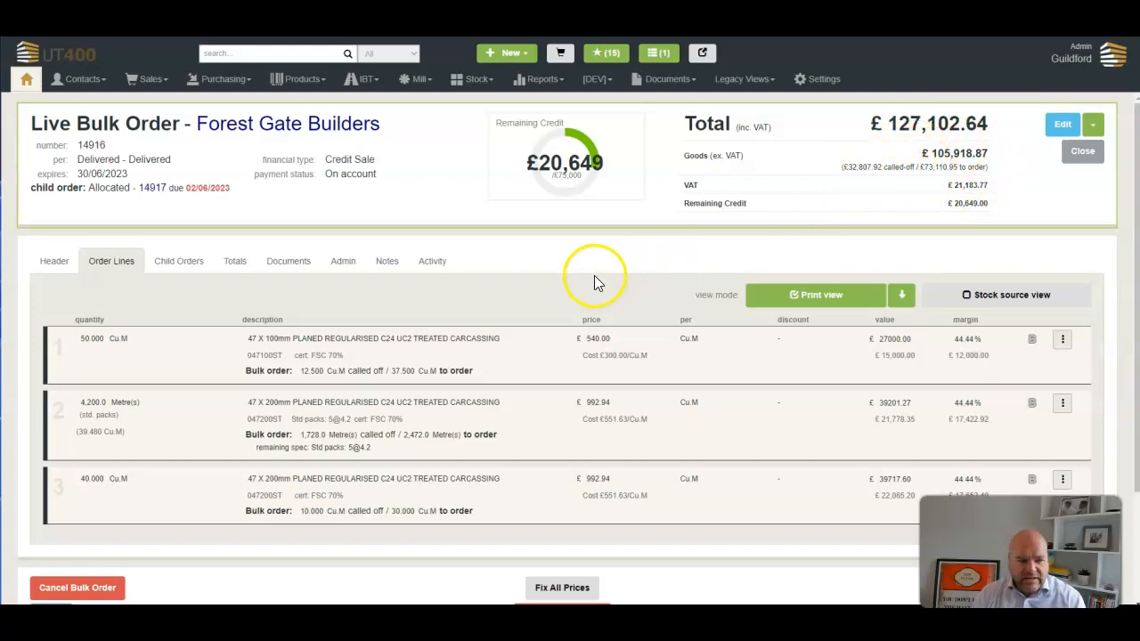
pyautogui.scroll(-3, 1083, 398)
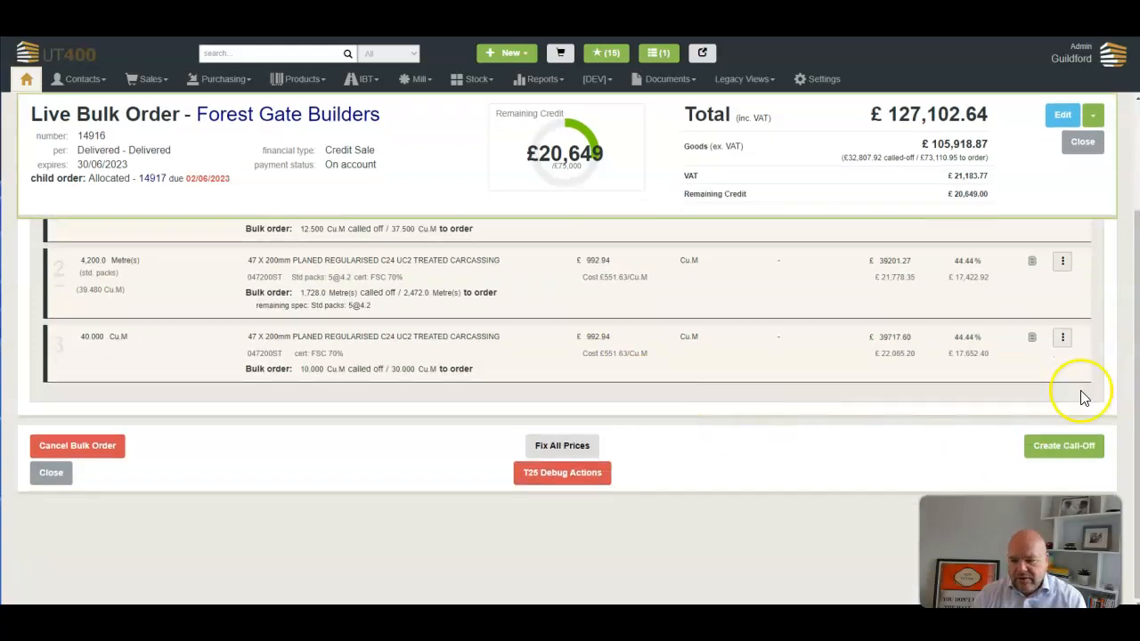
pyautogui.click(1064, 447)
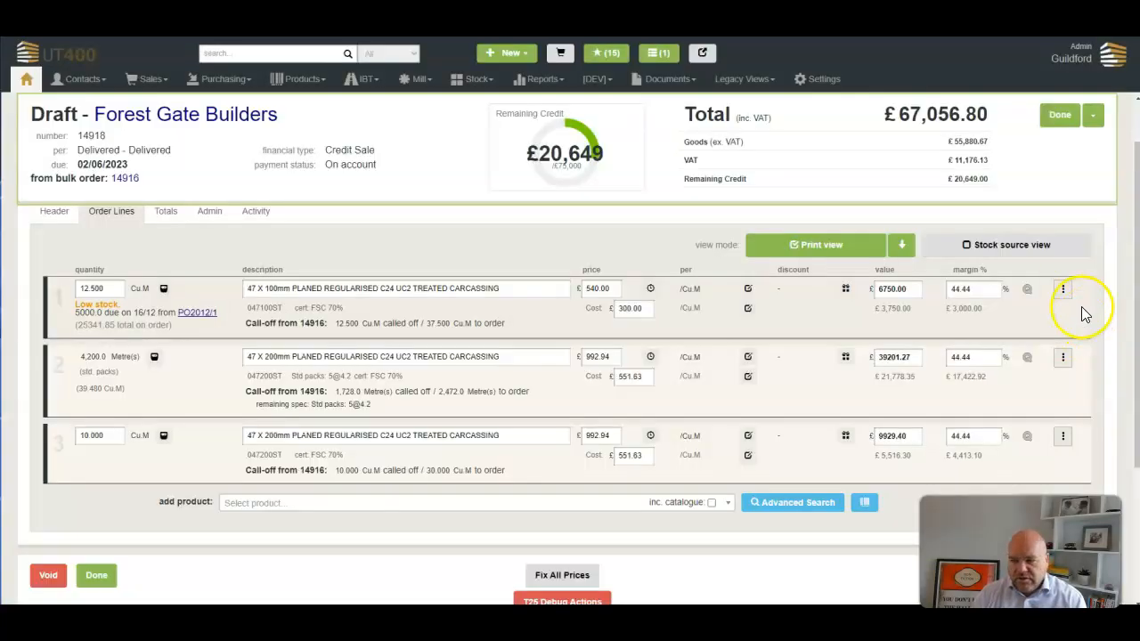
# Void the 47 X 100mm line of the new call-off and set the cubic-metre 47 X 200mm line's quantity to 0
pyautogui.click(1064, 290)
pyautogui.scroll(-3, 864, 356)
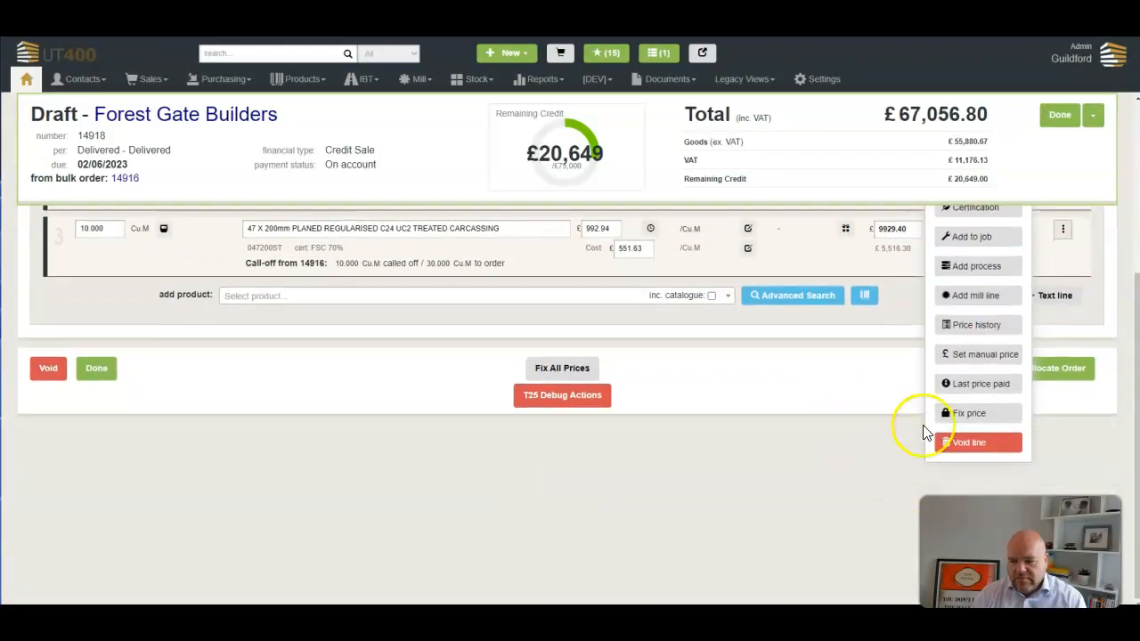
pyautogui.click(973, 446)
pyautogui.click(668, 287)
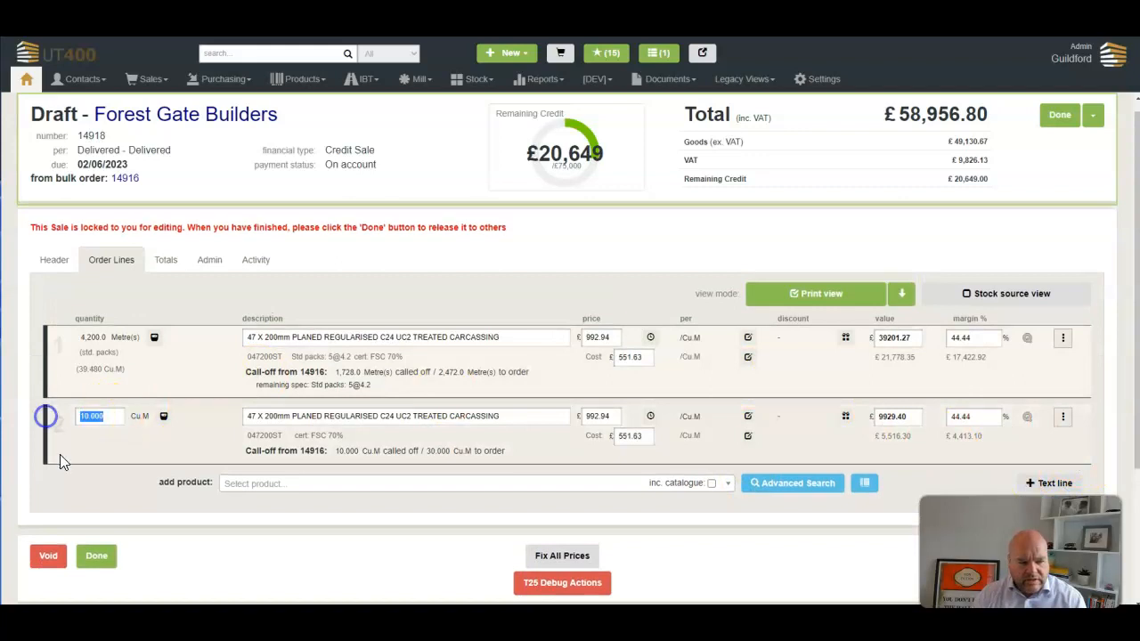
pyautogui.click(77, 500)
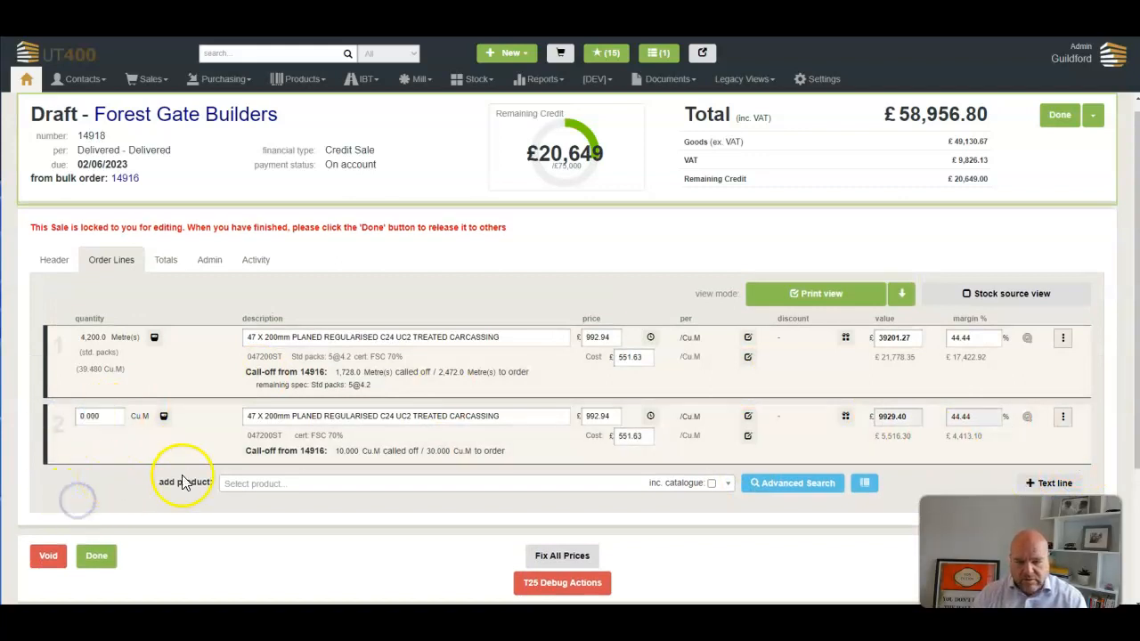
# Submit the second call-off with Quick dispatch, then try dispatching it again from the allocated order, acknowledging the notices
pyautogui.click(1031, 433)
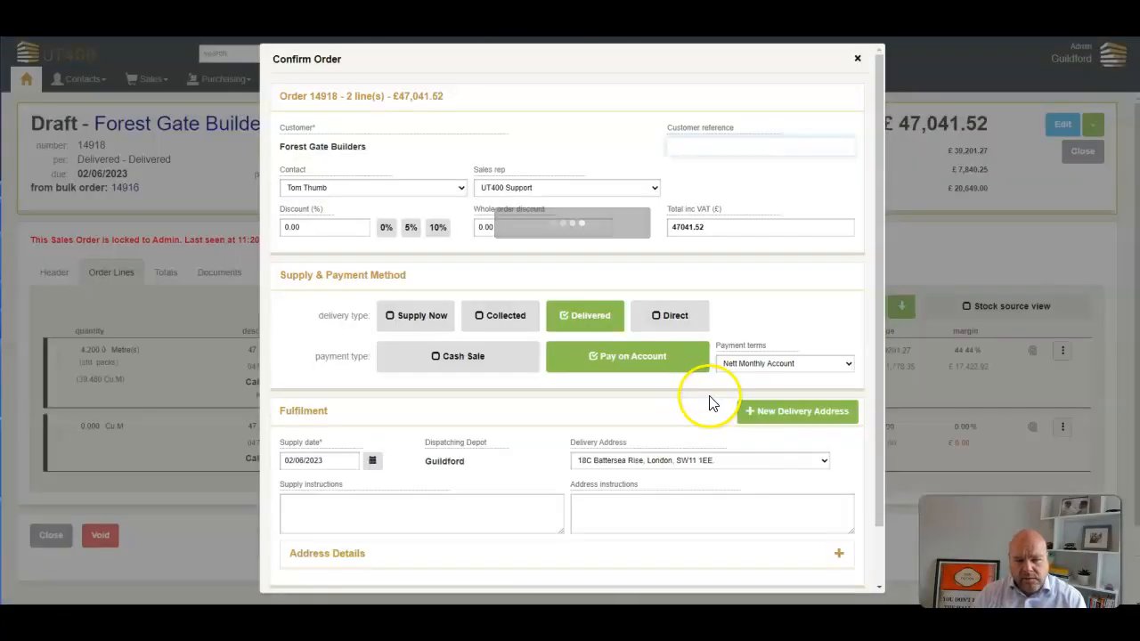
pyautogui.scroll(-2, 712, 392)
pyautogui.click(730, 542)
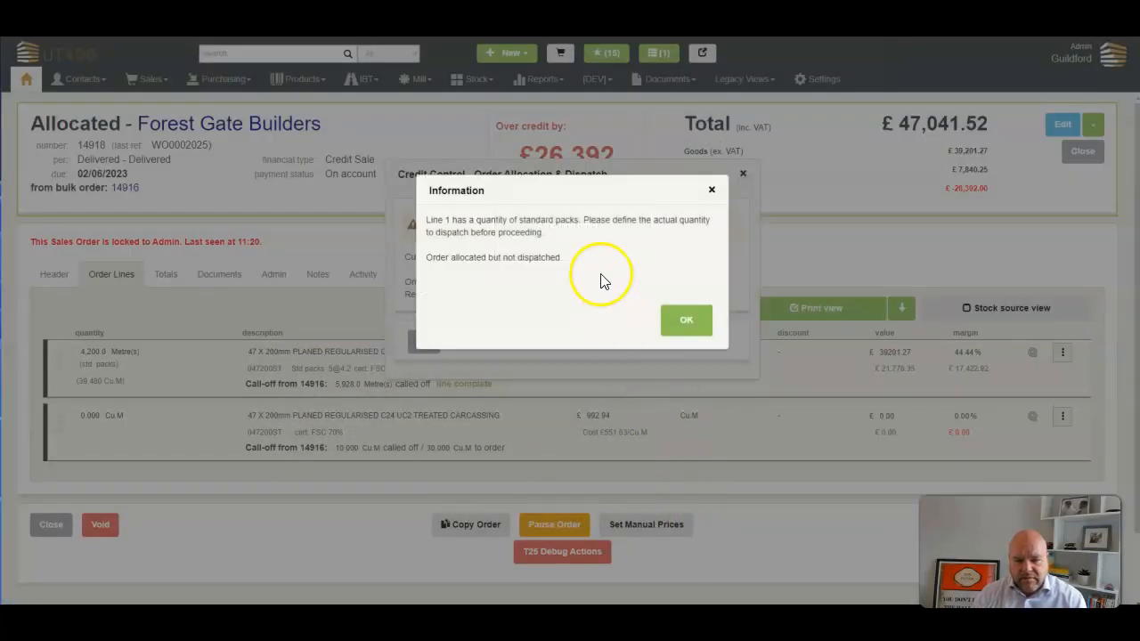
pyautogui.click(686, 324)
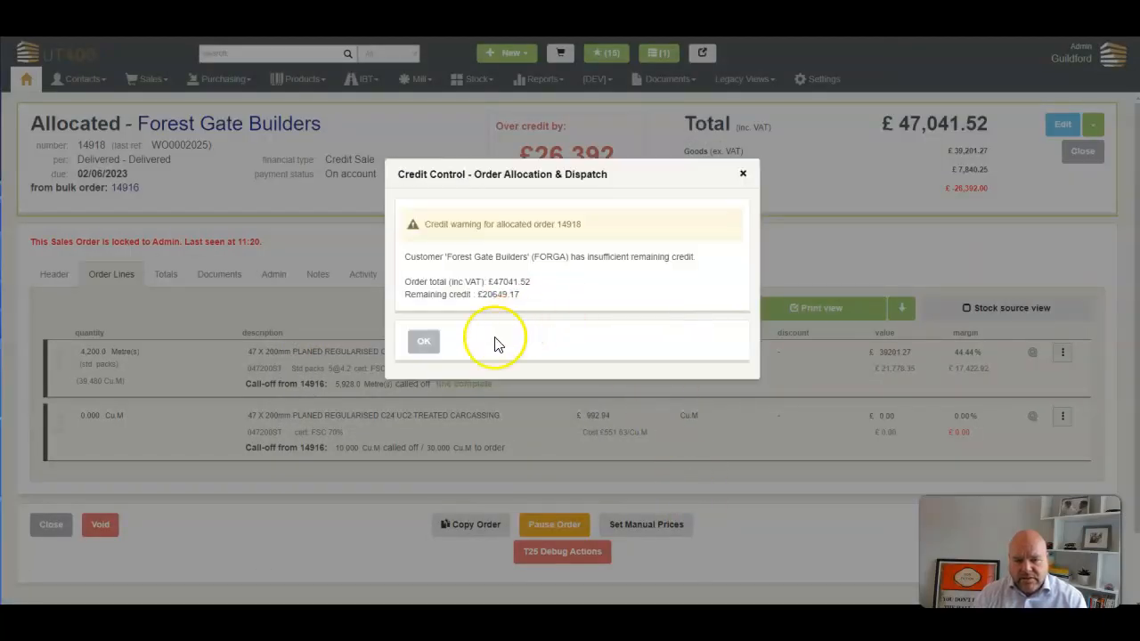
pyautogui.click(423, 346)
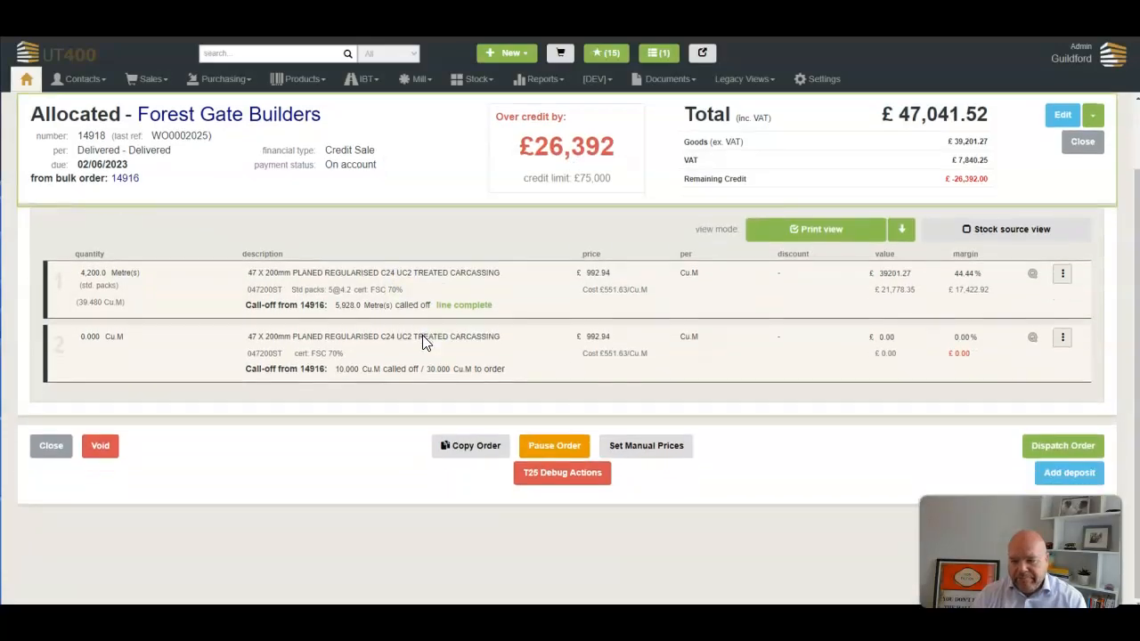
pyautogui.click(1041, 447)
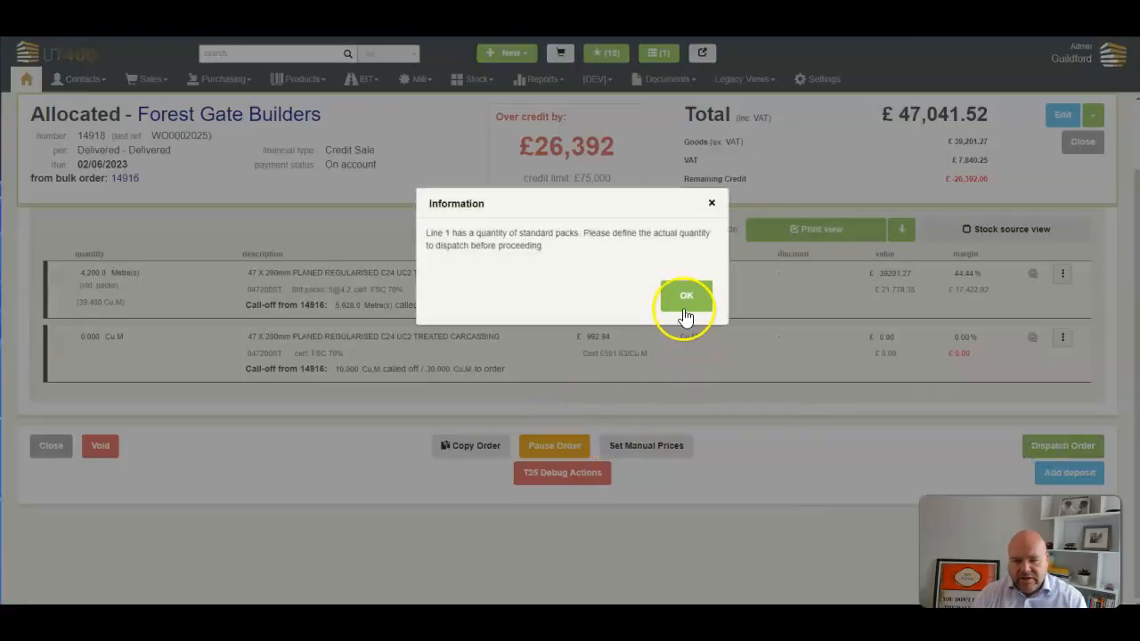
pyautogui.click(684, 312)
# Edit the allocated call-off and replace line 1's standard packs with specified pack PCK00266
pyautogui.click(1057, 119)
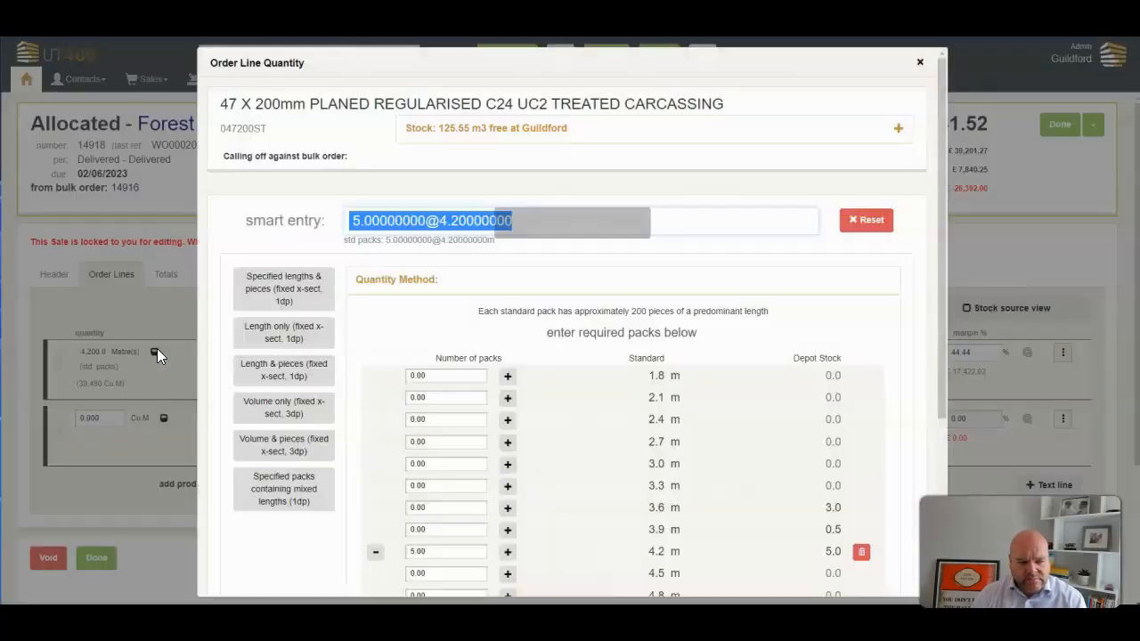
pyautogui.click(292, 501)
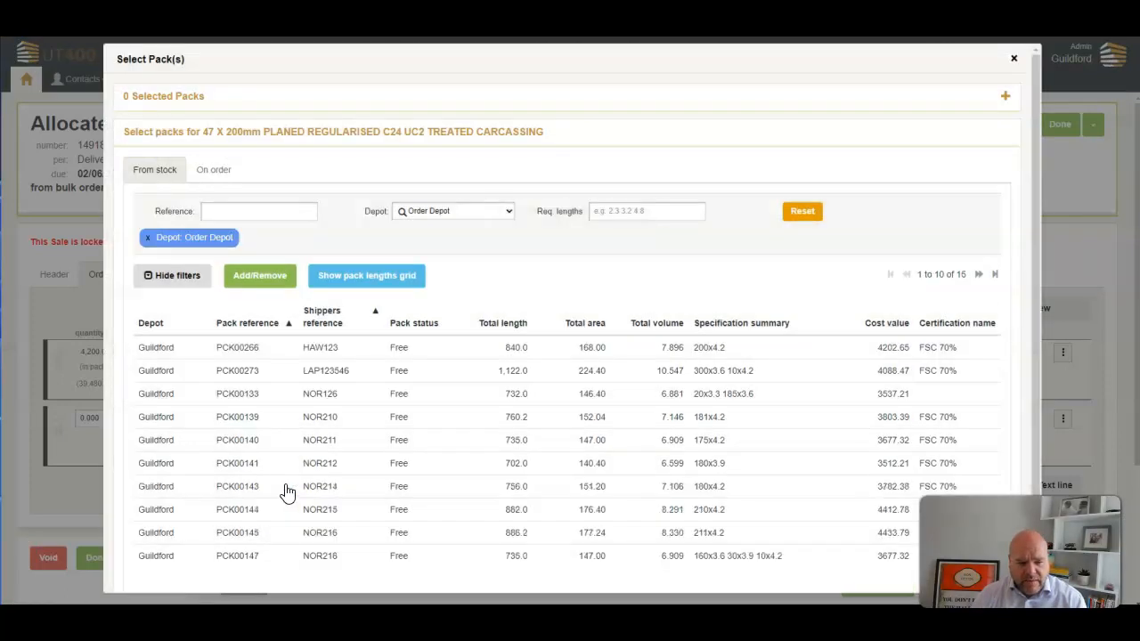
pyautogui.click(321, 349)
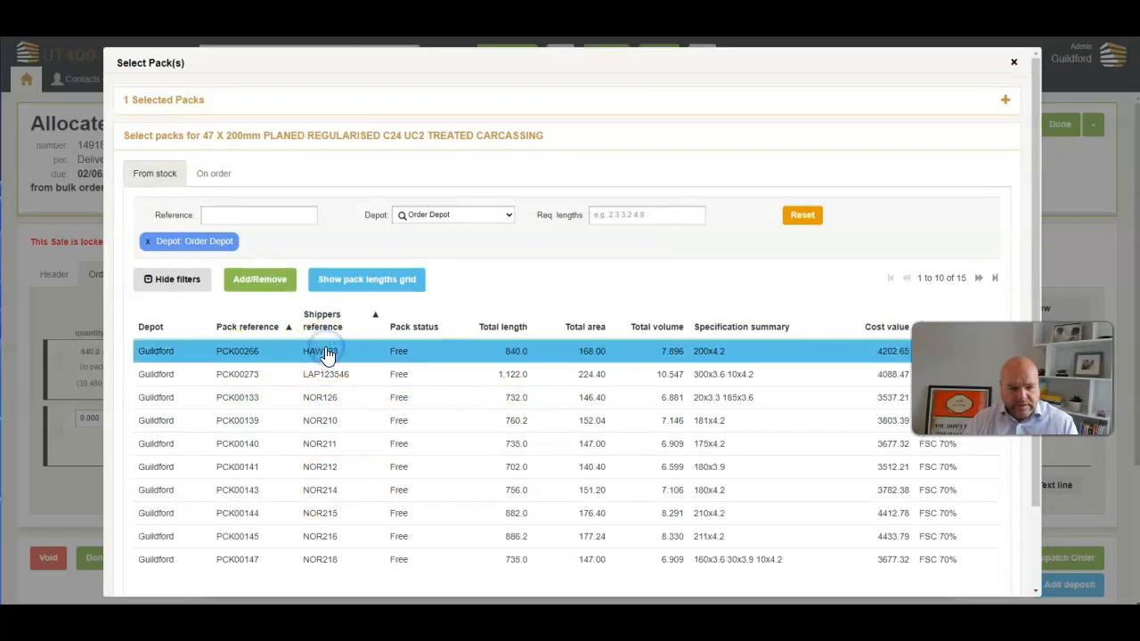
pyautogui.scroll(-2, 777, 501)
pyautogui.click(974, 549)
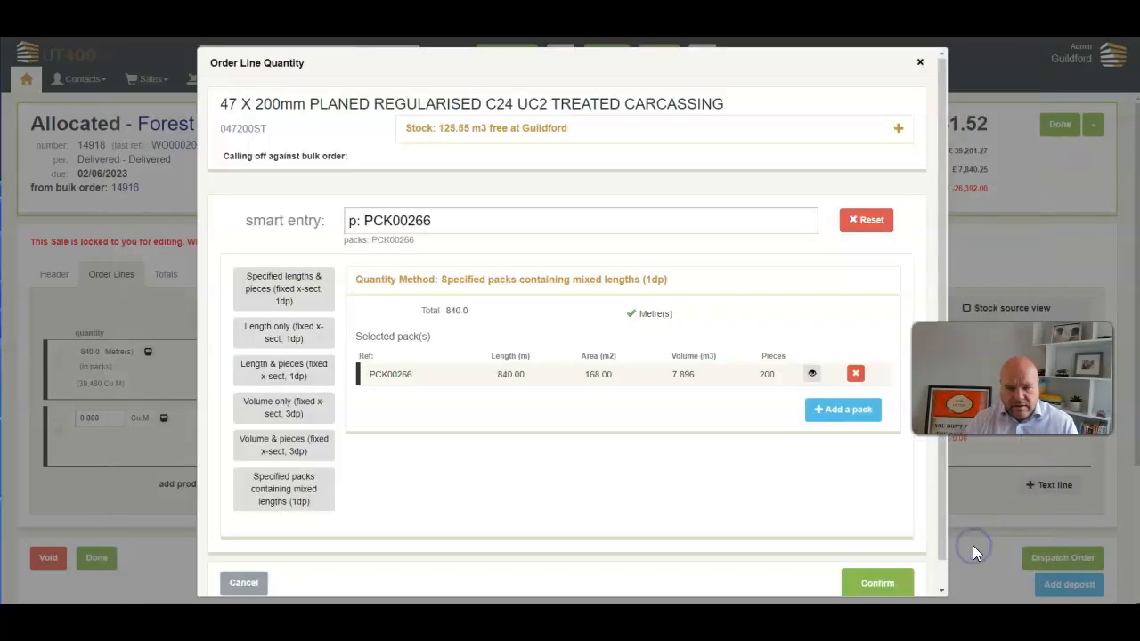
pyautogui.click(873, 556)
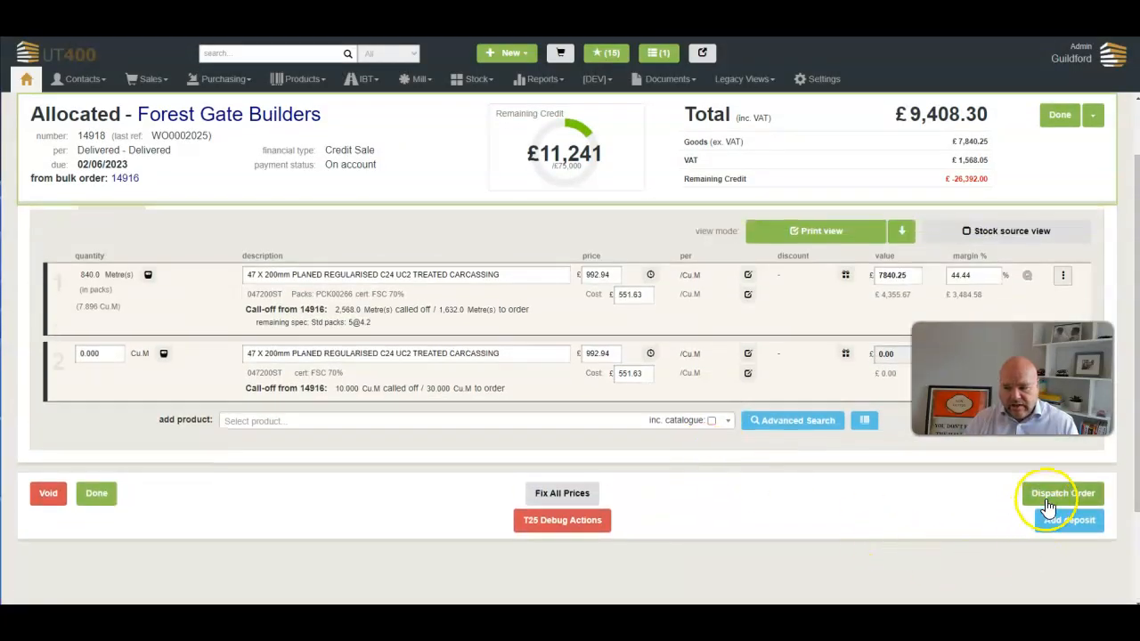
# Dispatch the picked pack line of call-off 14918 with the existing delivery details, declining to save the address, and issue the dispatch documents
pyautogui.click(1060, 492)
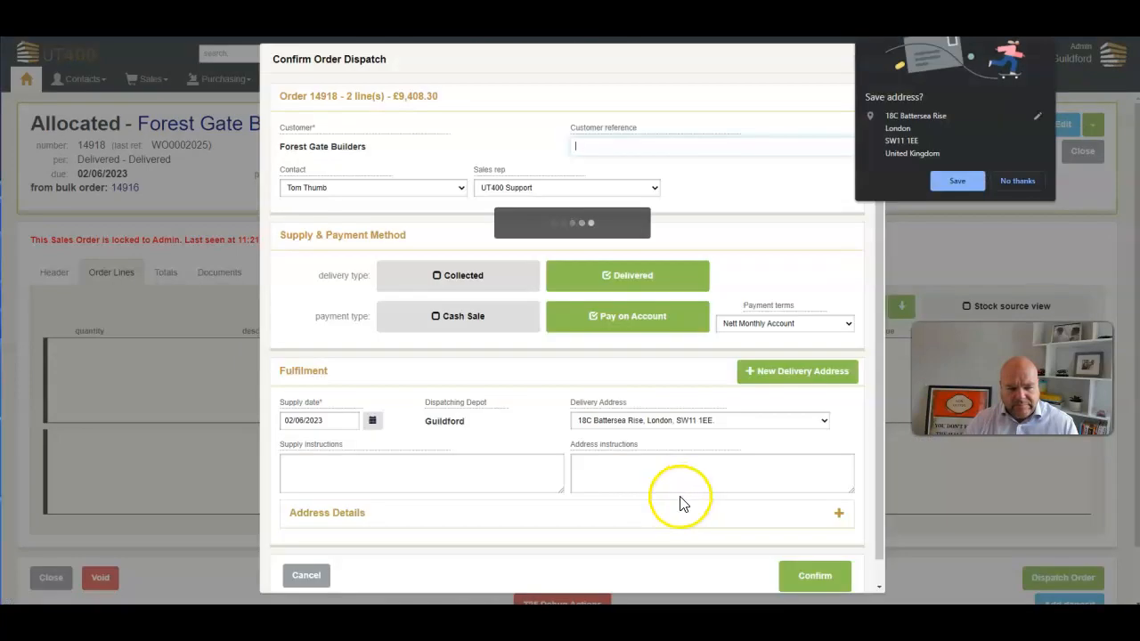
pyautogui.click(795, 570)
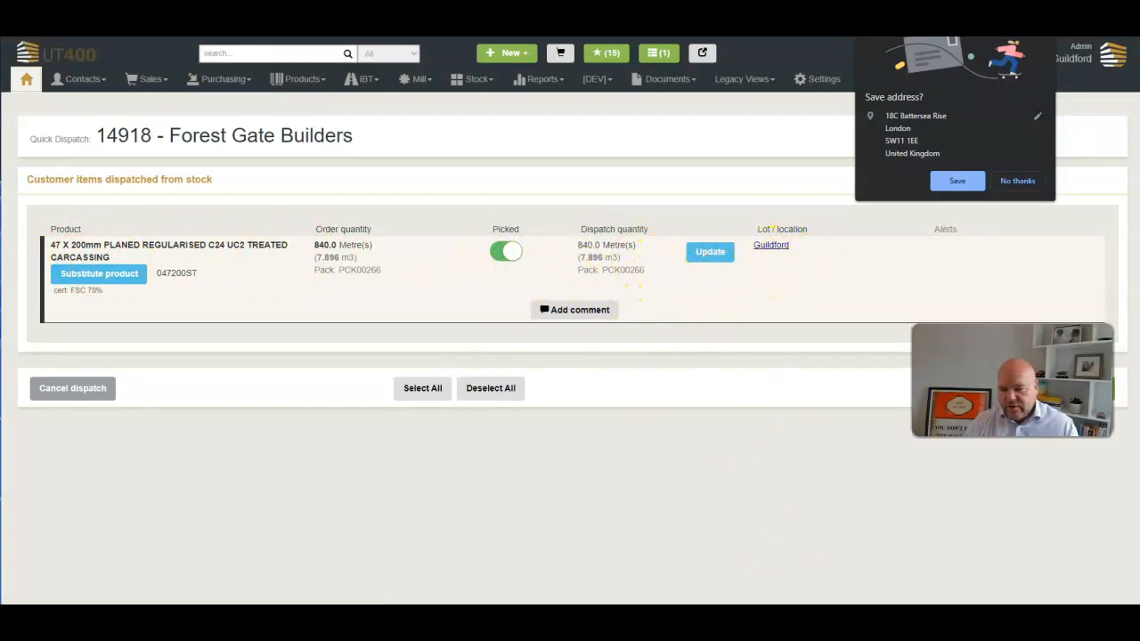
pyautogui.click(1057, 389)
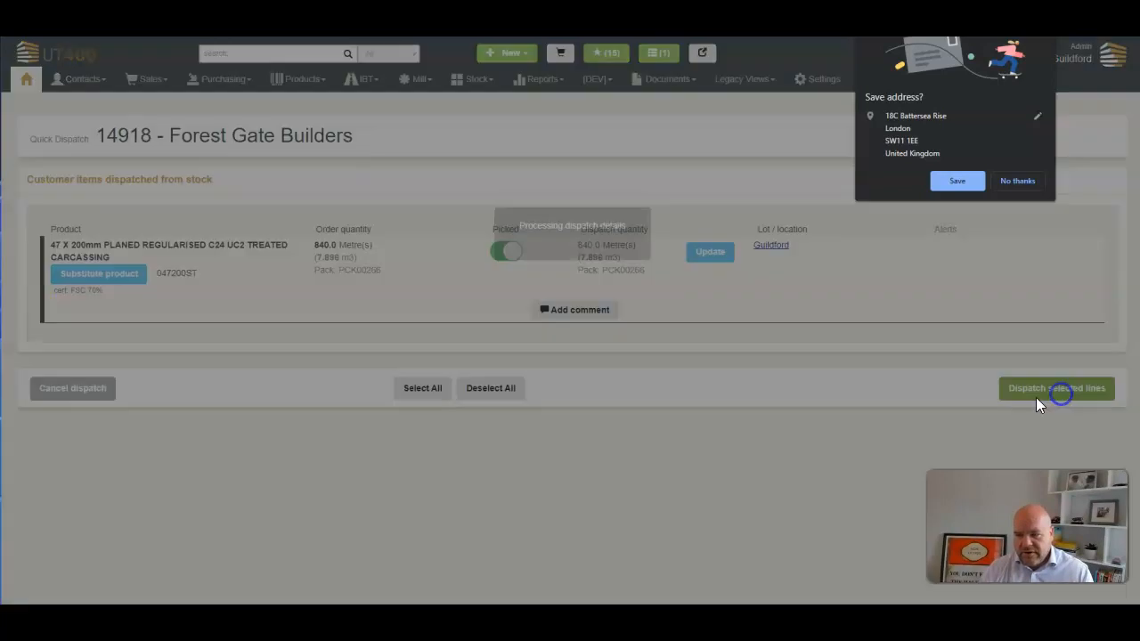
pyautogui.click(1012, 182)
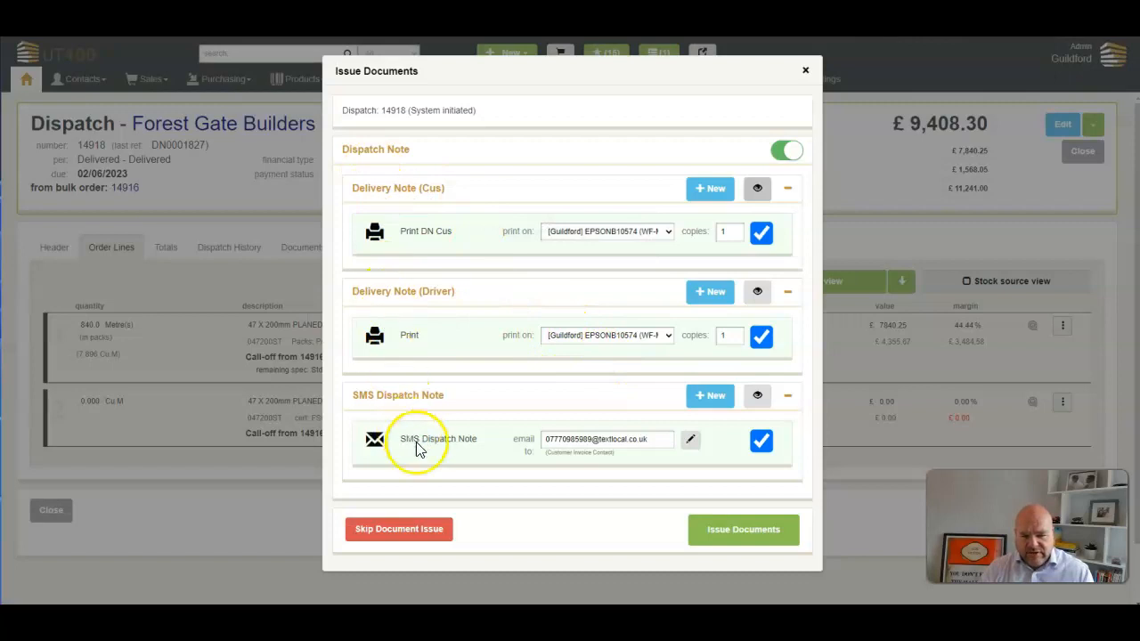
pyautogui.click(740, 535)
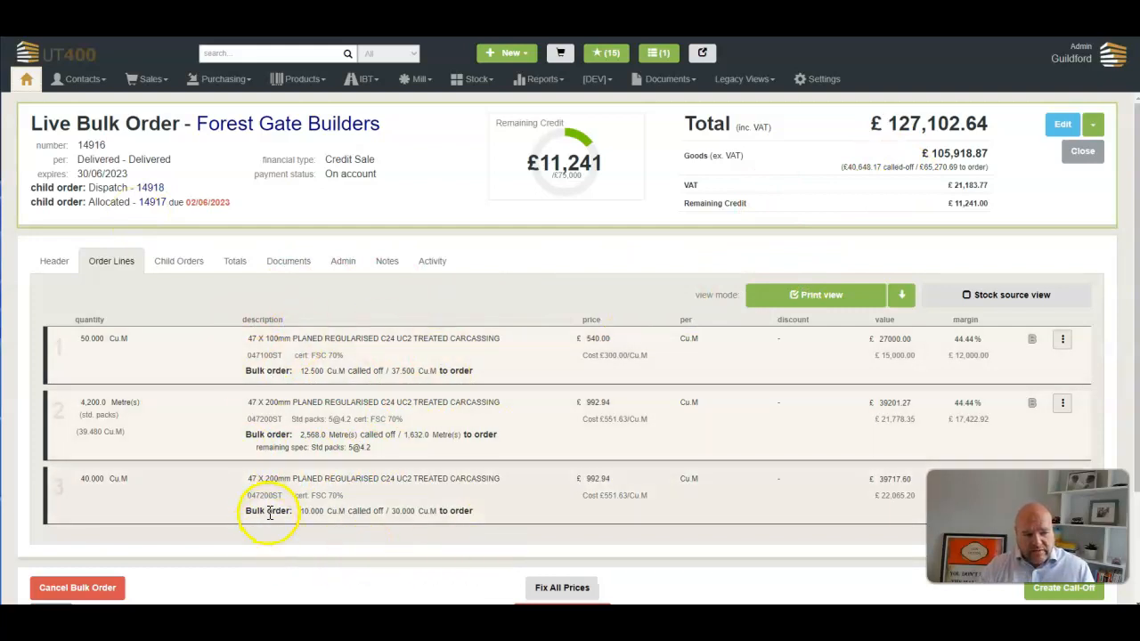
# View the child orders of parent bulk order 14916 and open the list of sales bulk orders
pyautogui.click(169, 261)
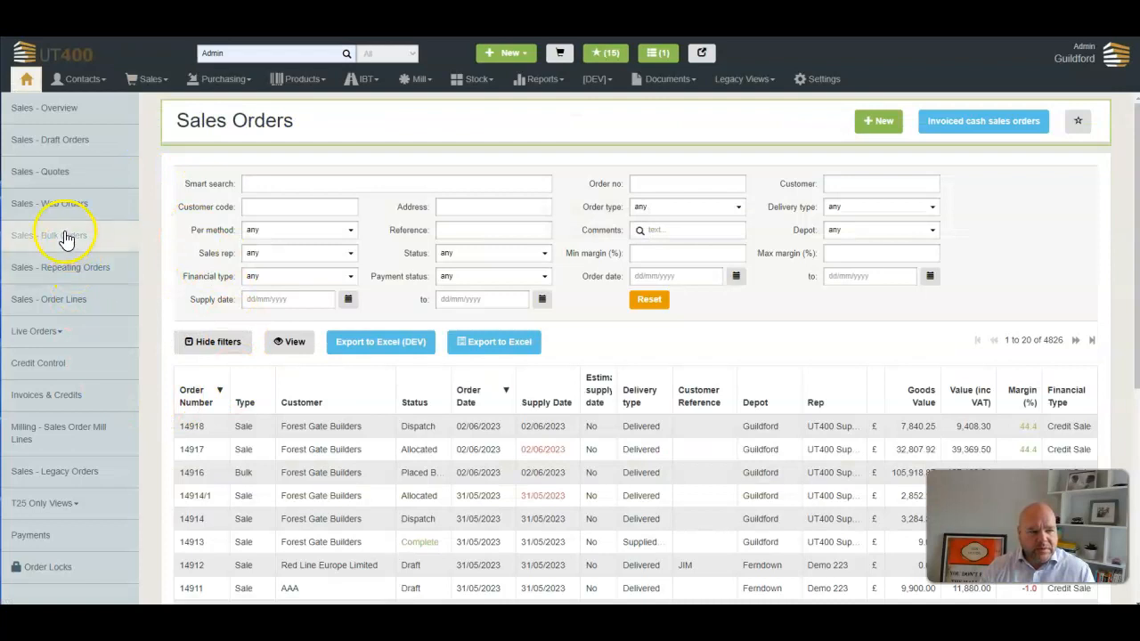
pyautogui.click(67, 237)
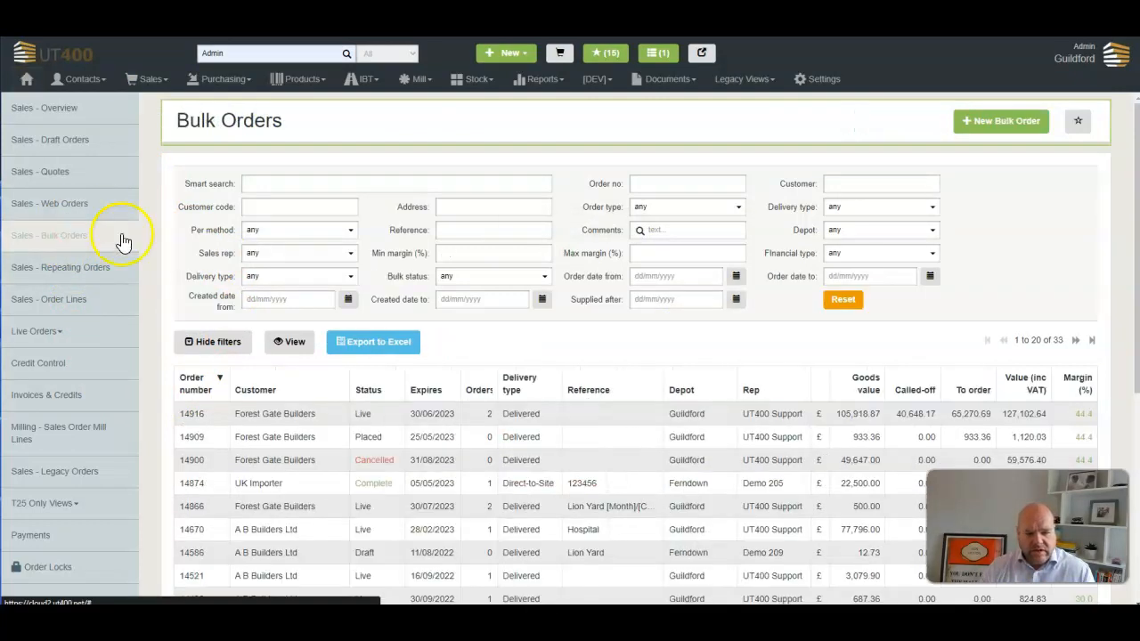